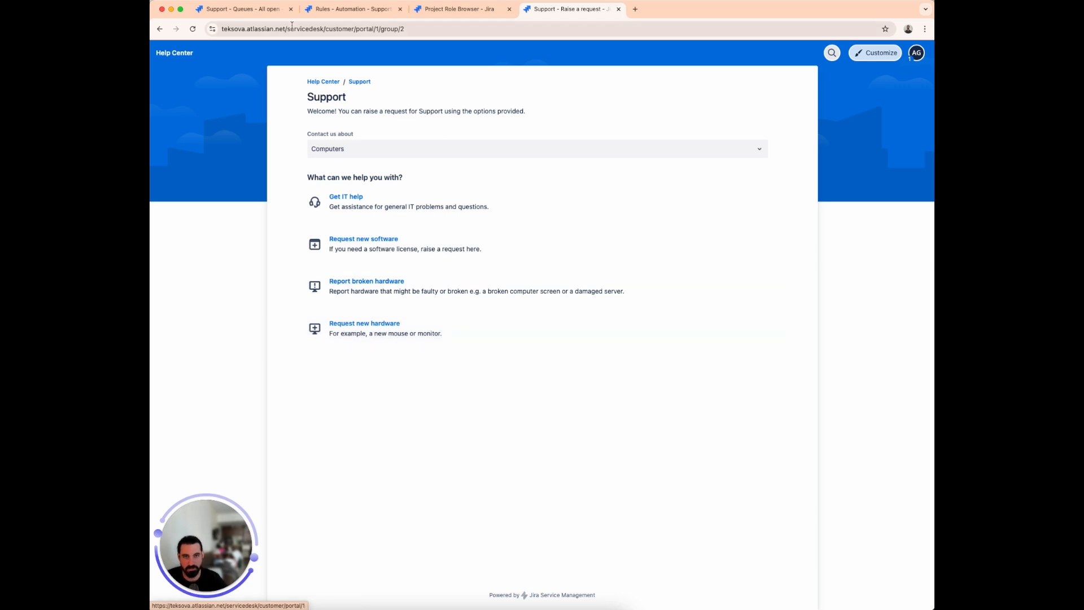
Step: Open the automation settings of the Support project and start creating a new rule
left_click(272, 14)
left_click_drag(231, 513, 352, 524)
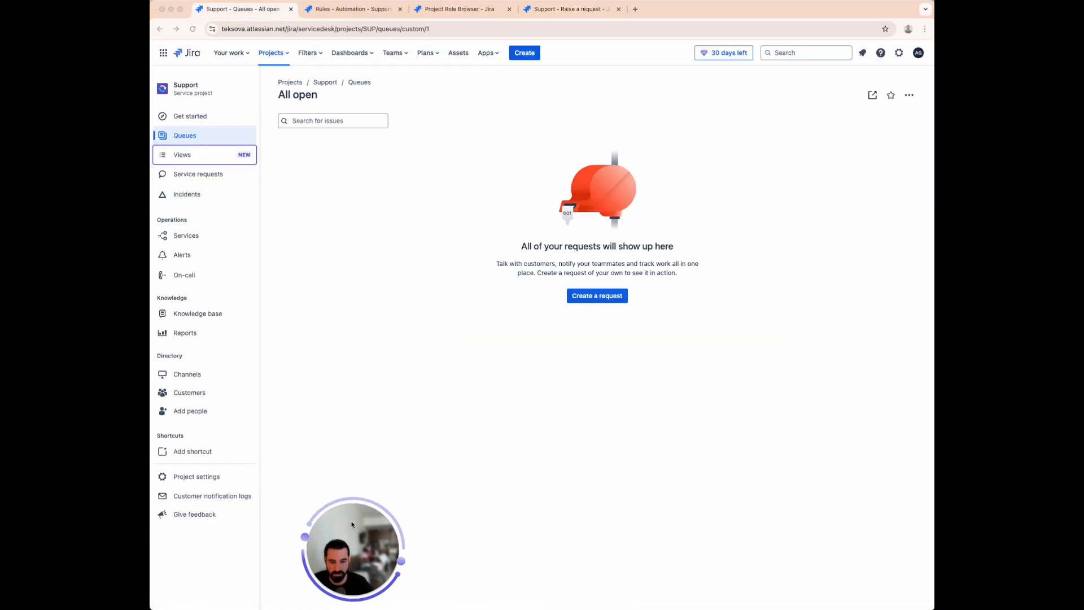
left_click(204, 480)
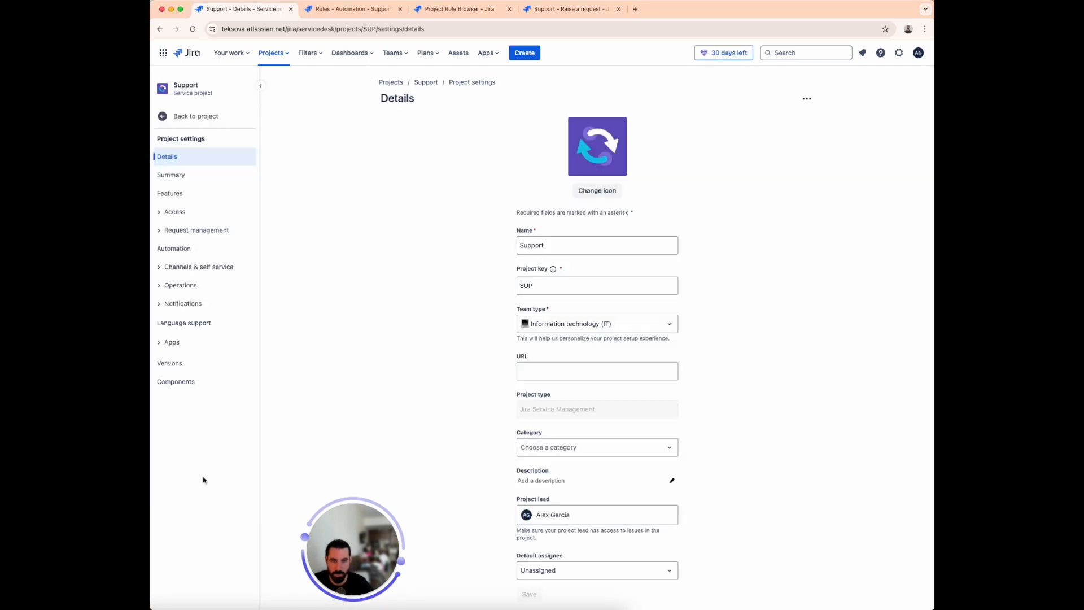
left_click(182, 252)
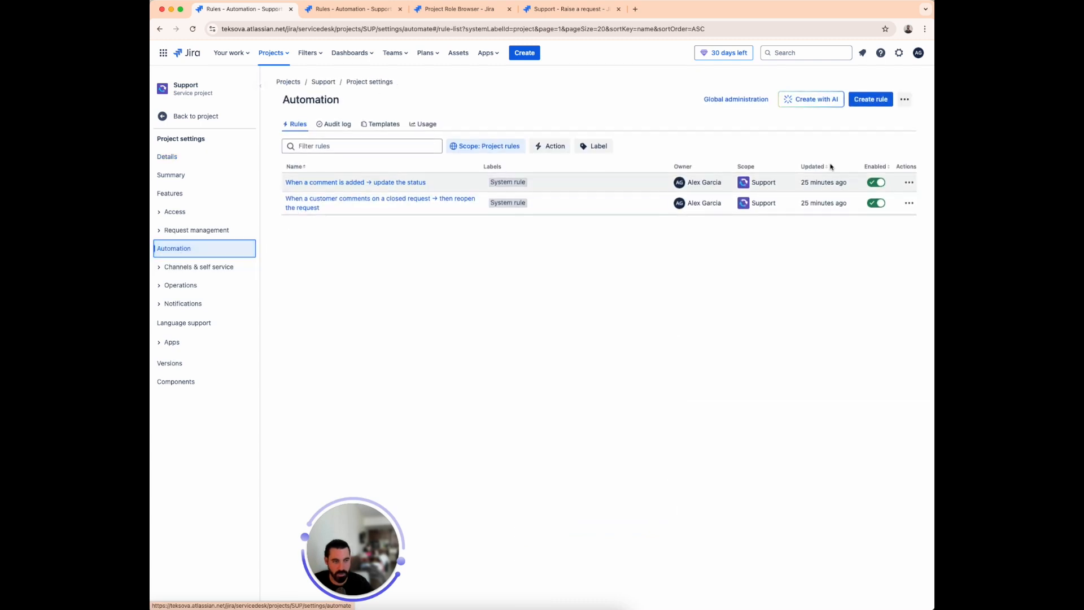
left_click(867, 102)
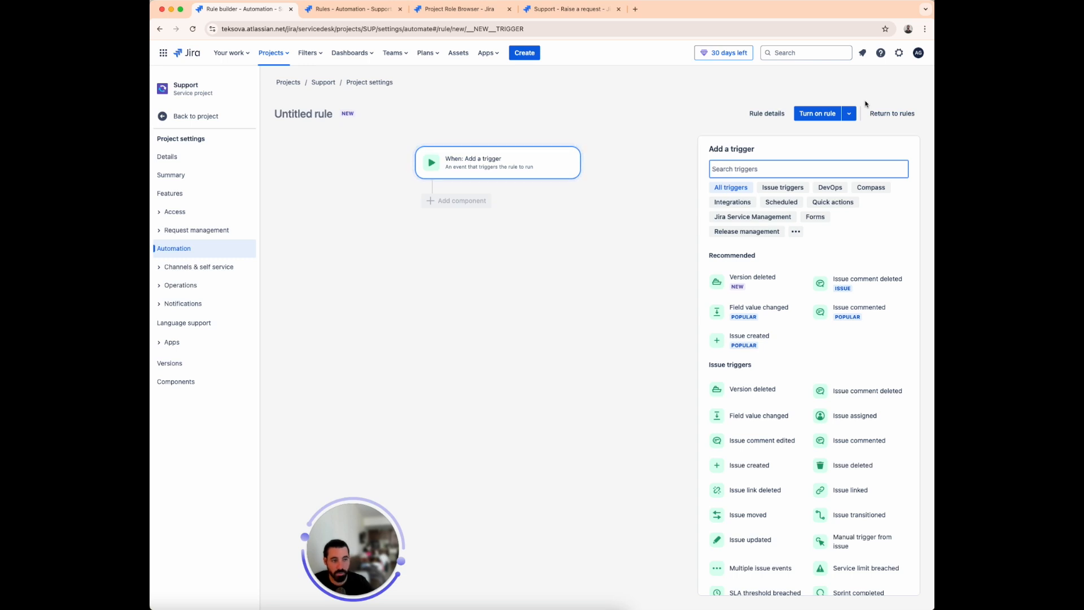
Step: Set the new rule's trigger to Issue created
type("issue crea")
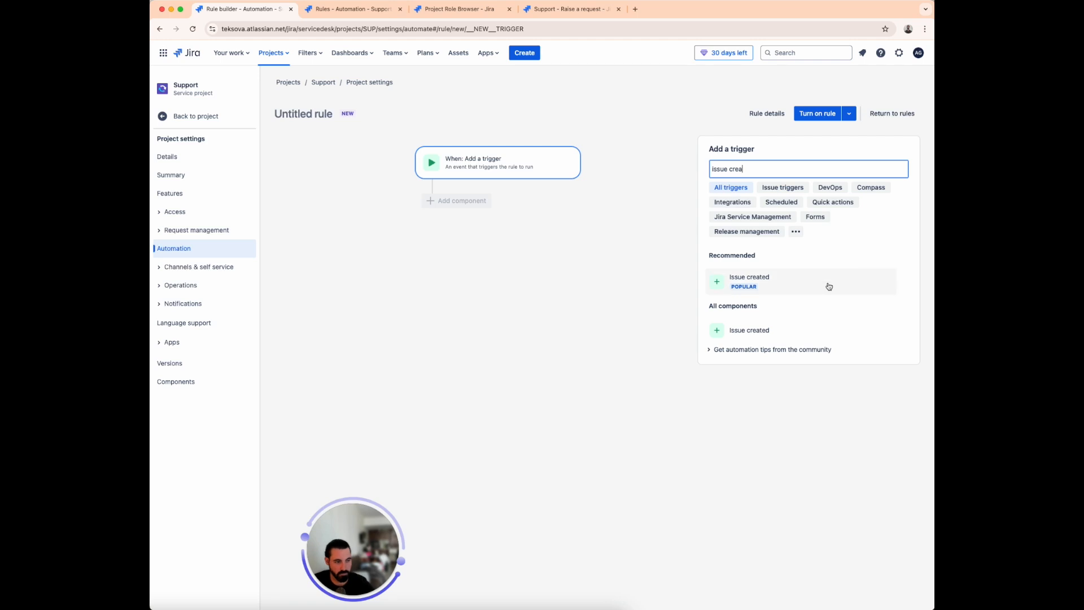
left_click(786, 293)
left_click(841, 203)
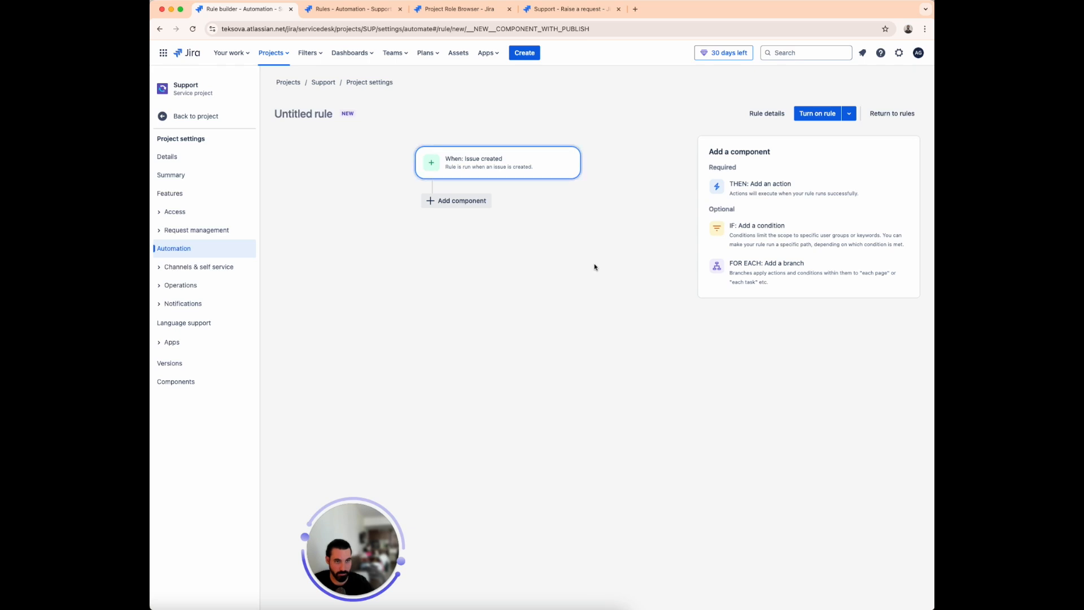
Step: Check the request types in the support portal and add an issue fields condition where Request Type equals Request new hardware
left_click(564, 9)
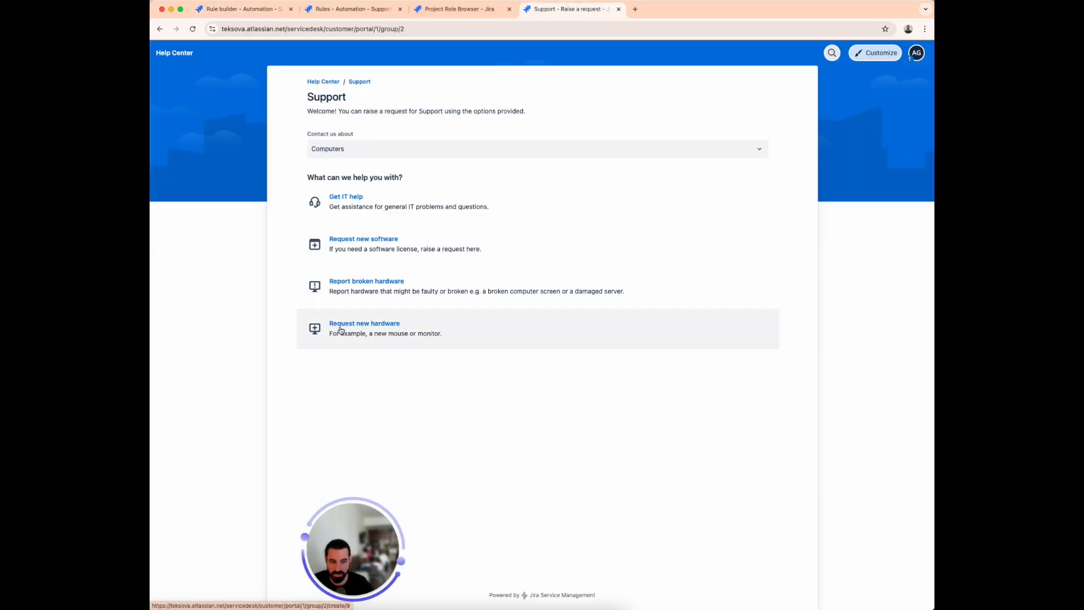
left_click(256, 9)
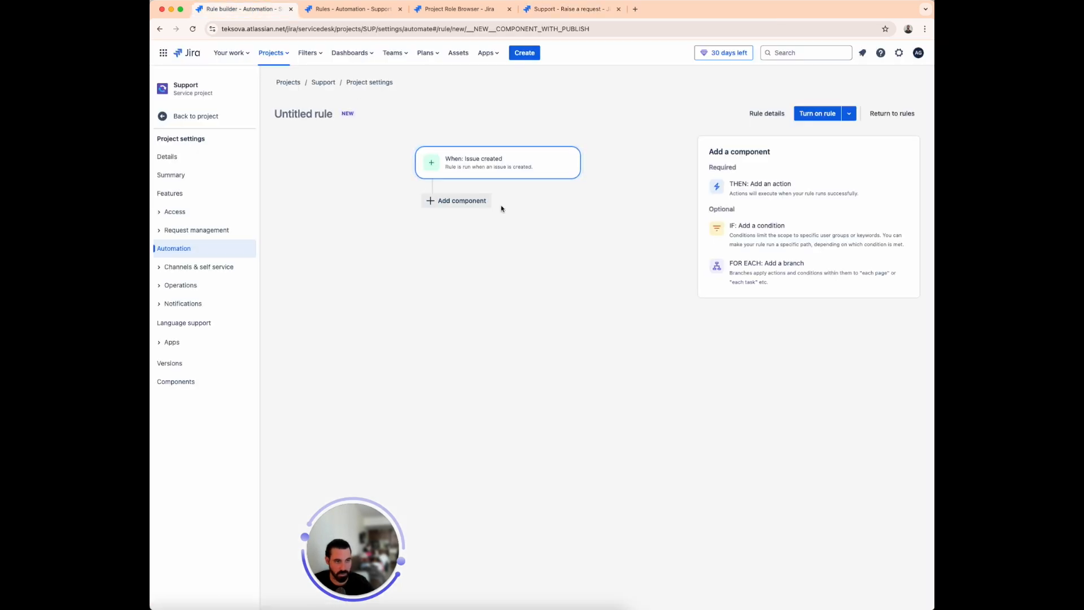
left_click(787, 240)
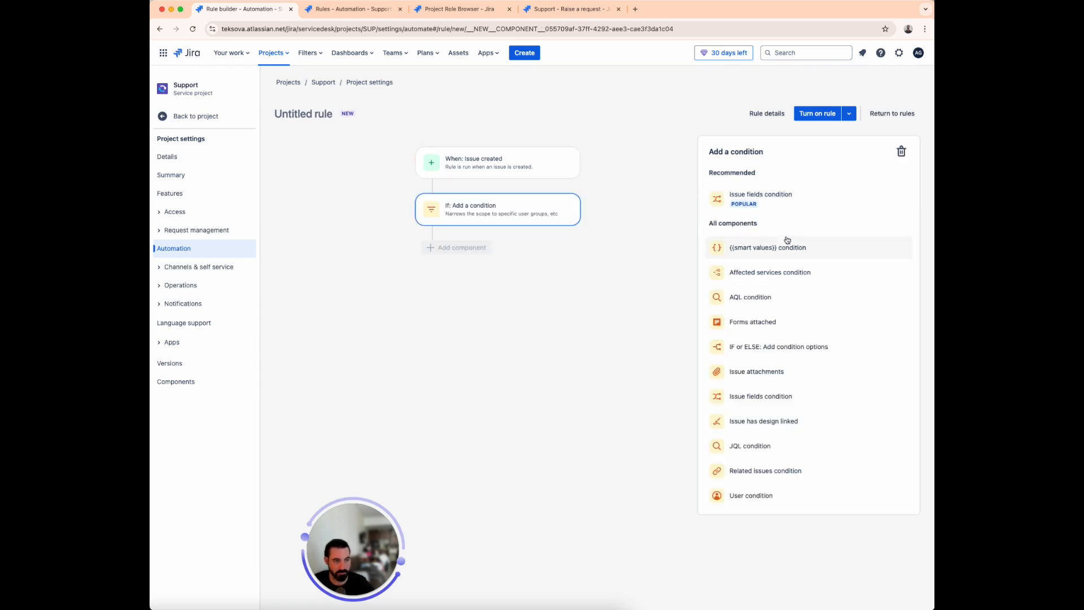
left_click(775, 203)
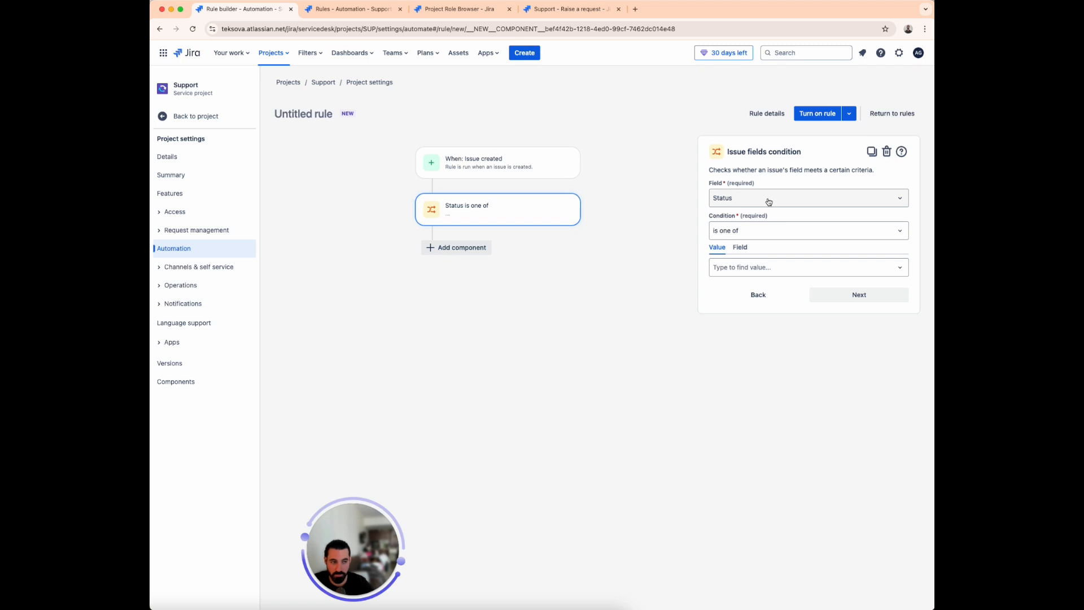
left_click(769, 202)
type("req")
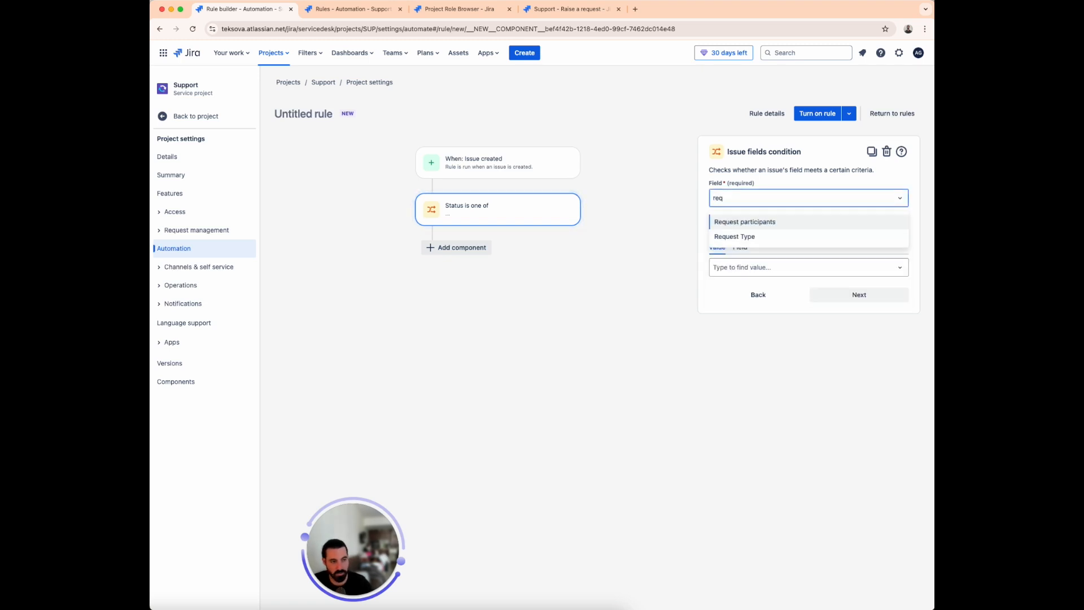
left_click(747, 236)
left_click(778, 273)
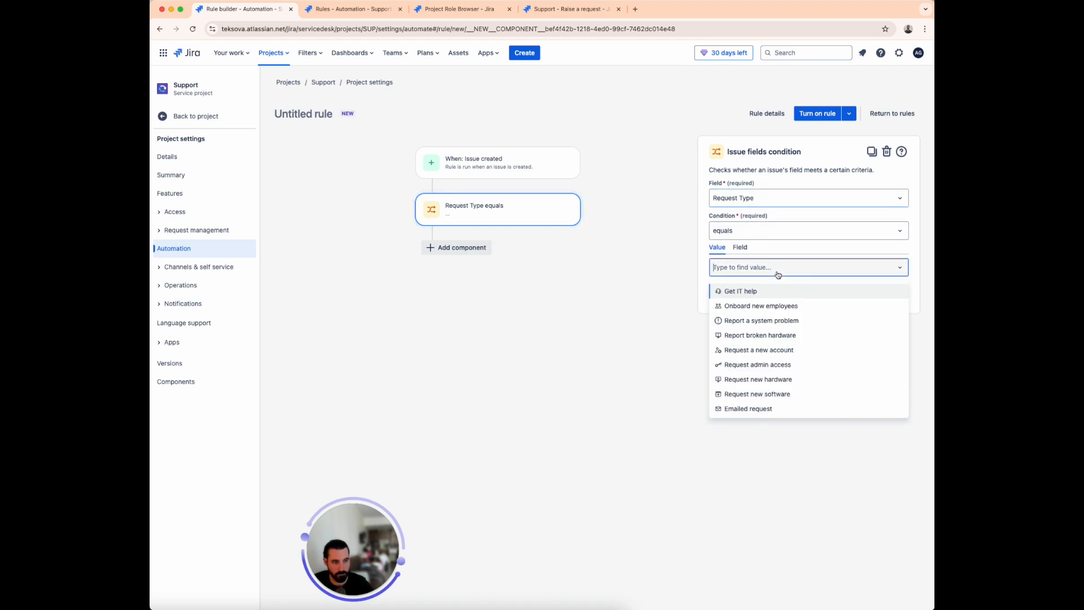
left_click(781, 382)
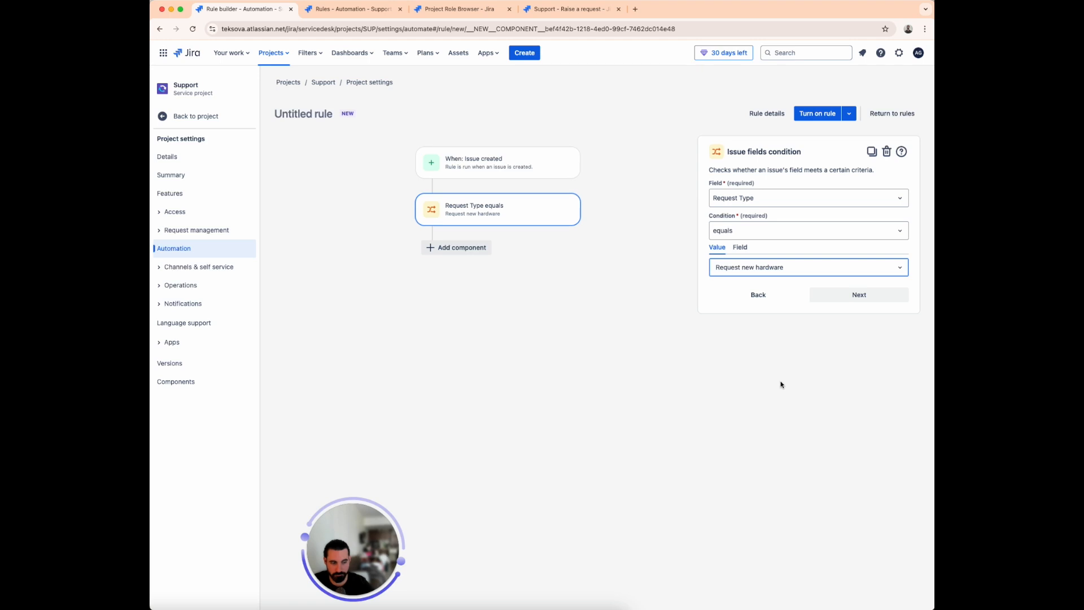
left_click(857, 296)
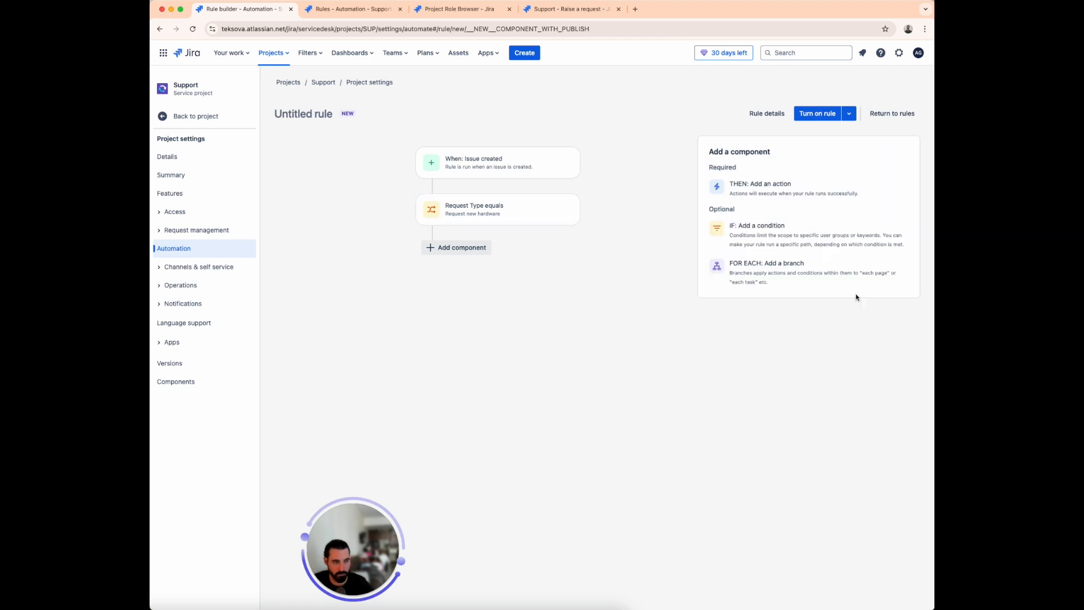
Step: Add an Assign issue action after the condition and review its options for whom to assign the issue to
left_click(776, 192)
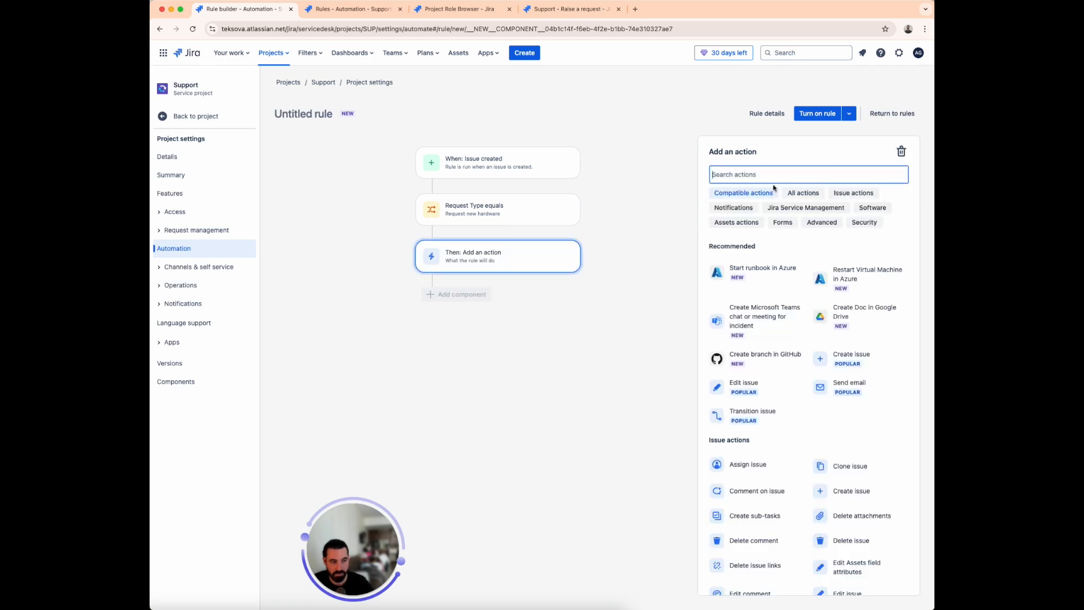
type("asso")
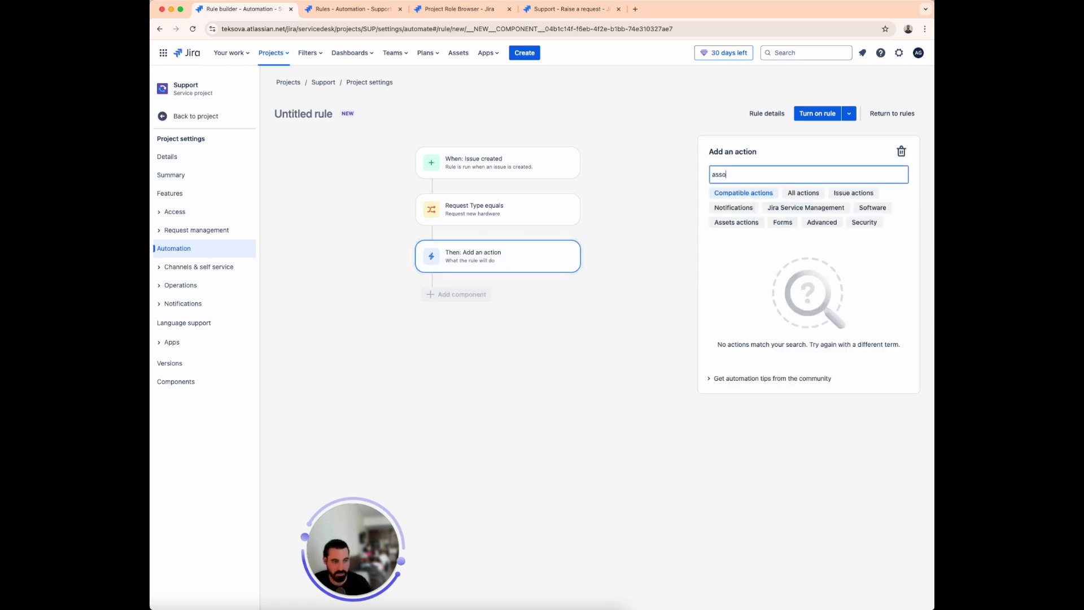
left_click(751, 327)
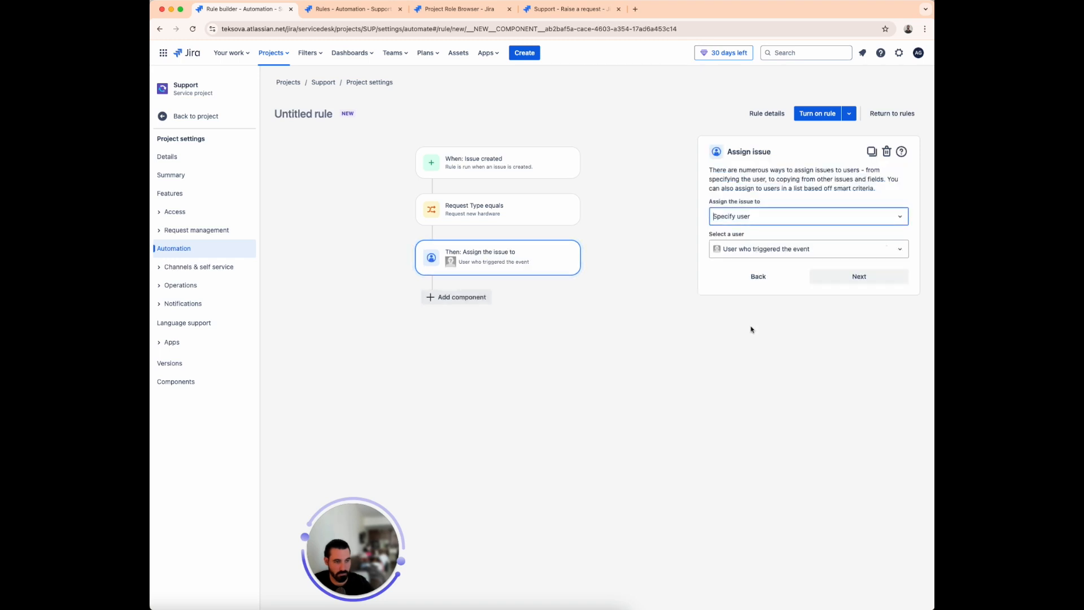
left_click(757, 220)
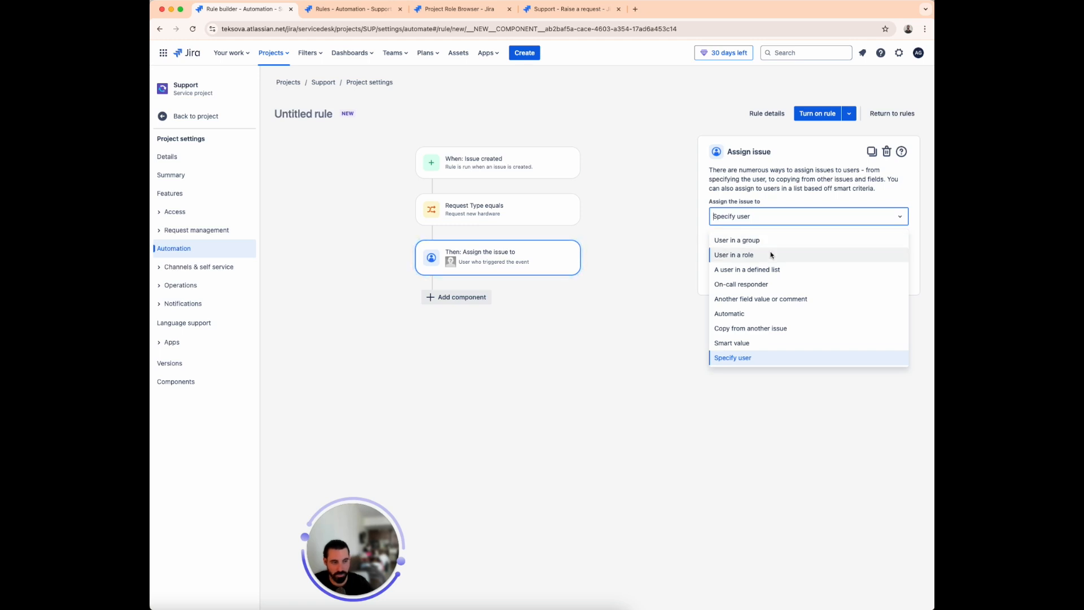
scroll(769, 282, "down", 2)
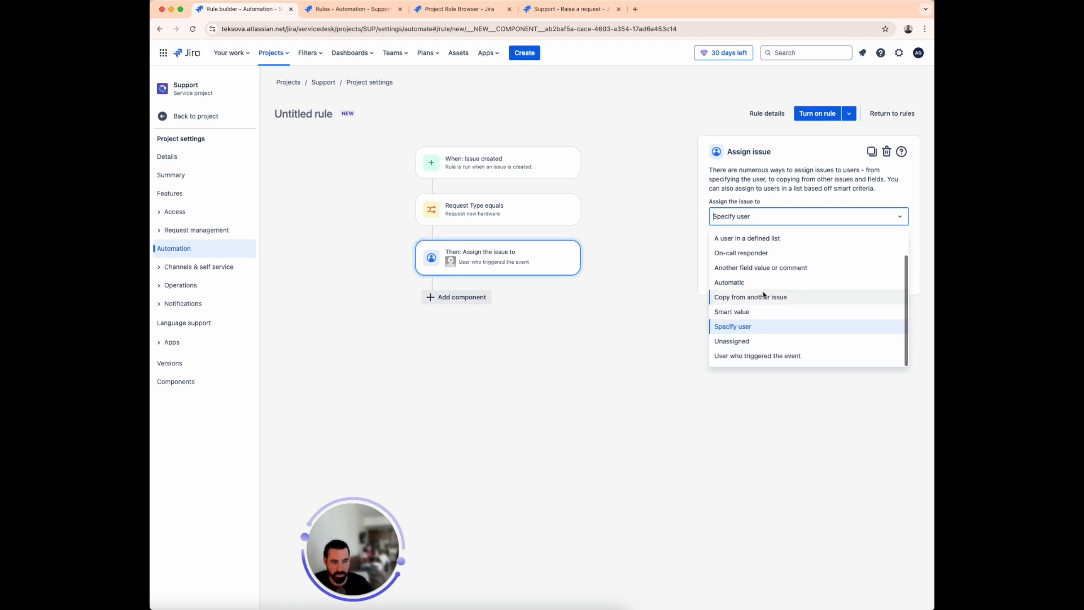
left_click(778, 200)
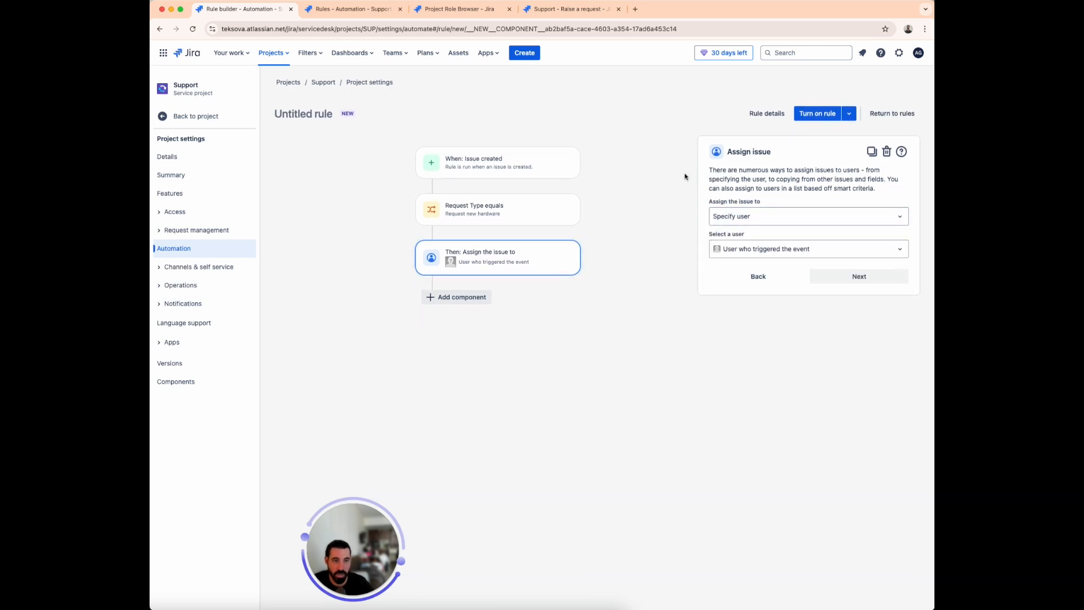
Step: Check the default members of the Hardware Specialist role in the Project Role Browser
left_click(451, 10)
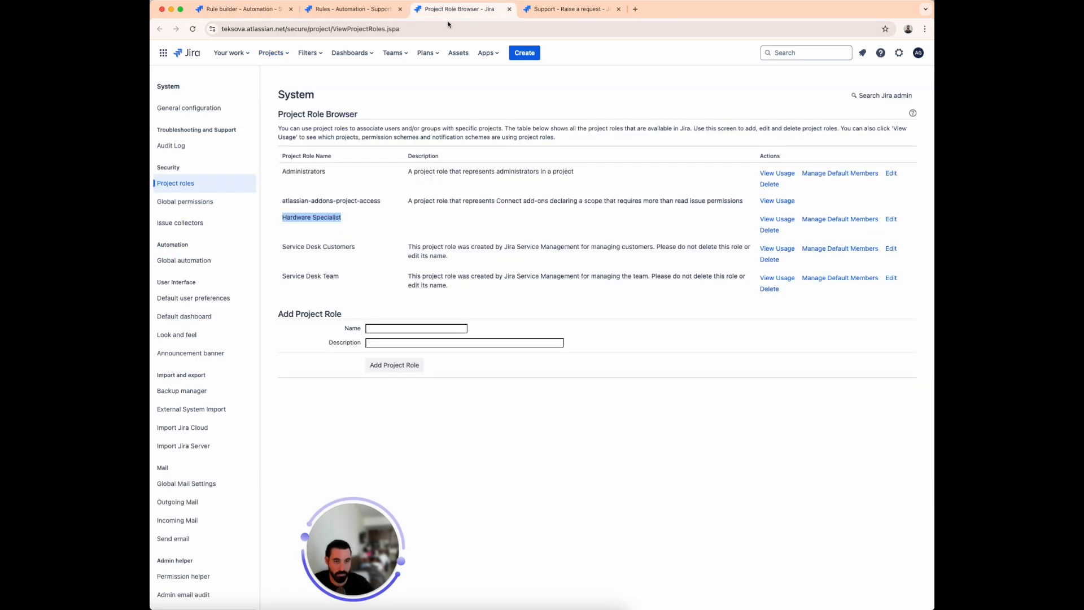
left_click_drag(355, 220, 279, 222)
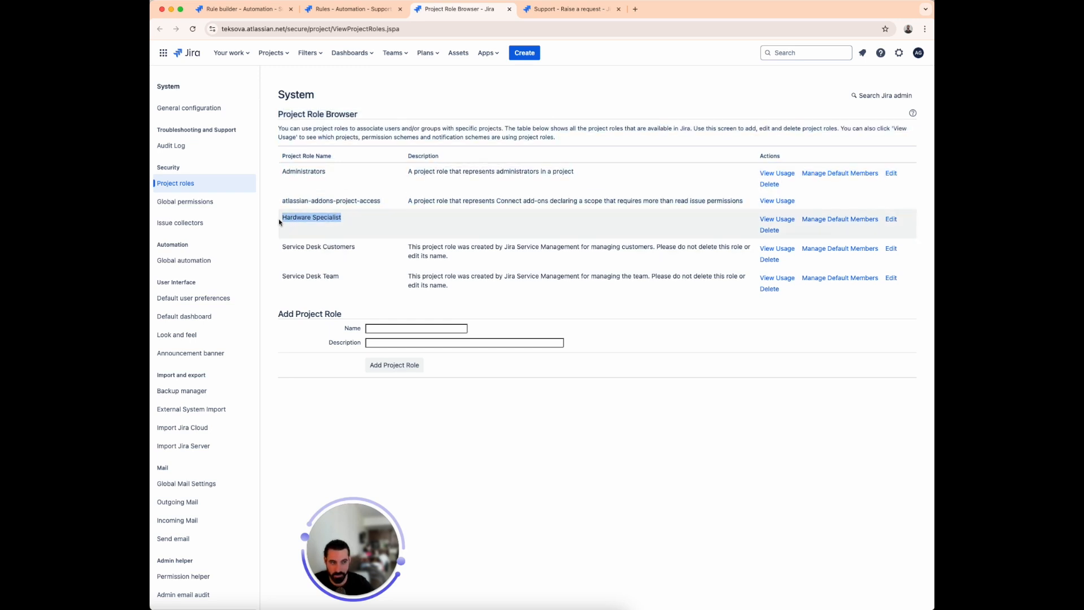
left_click(844, 221)
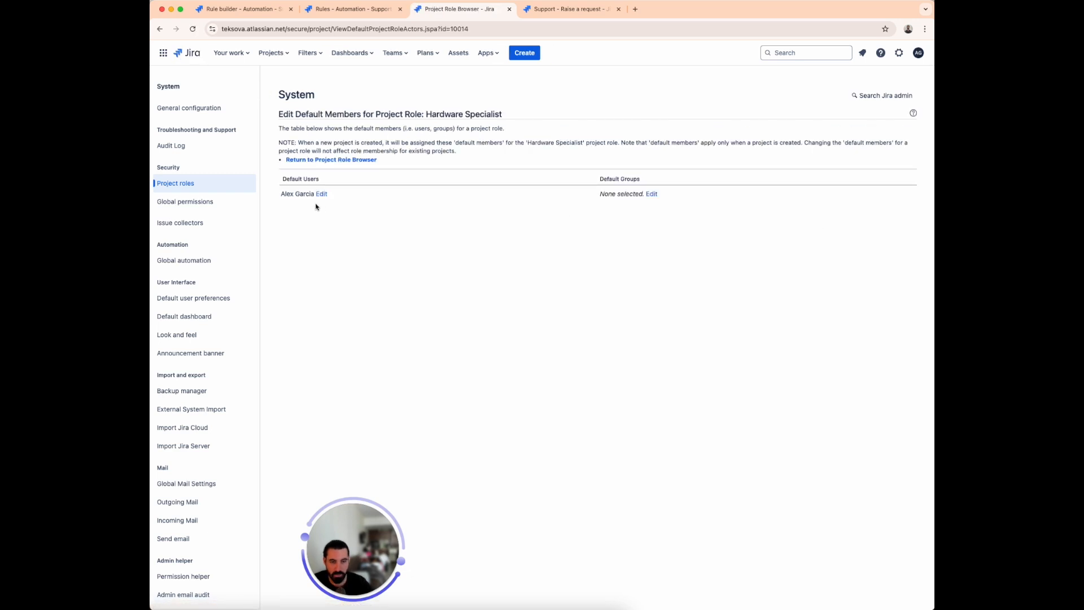
left_click_drag(278, 194, 295, 194)
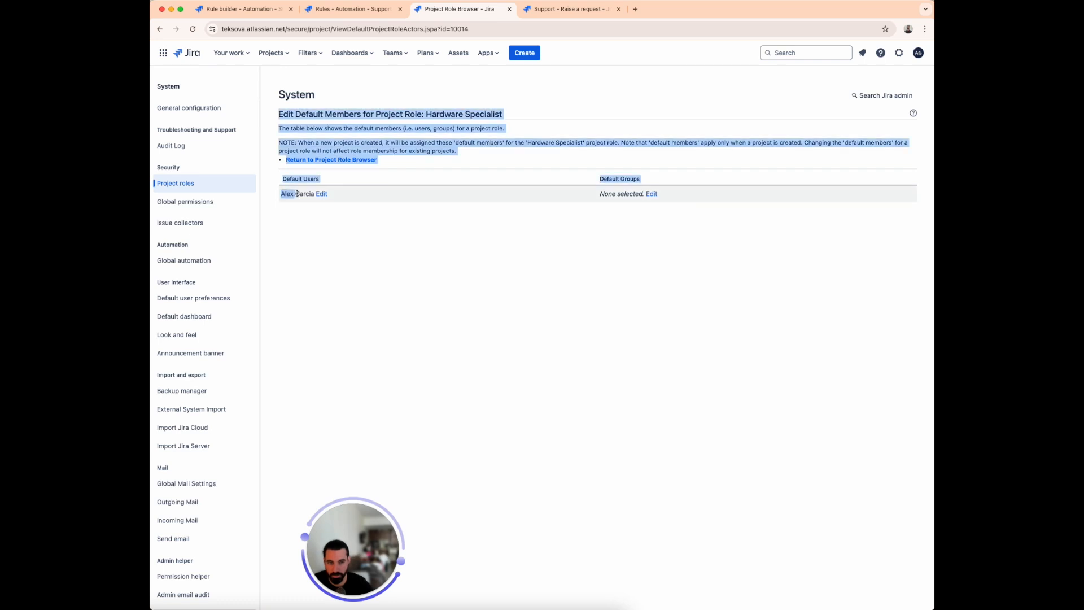
left_click(339, 205)
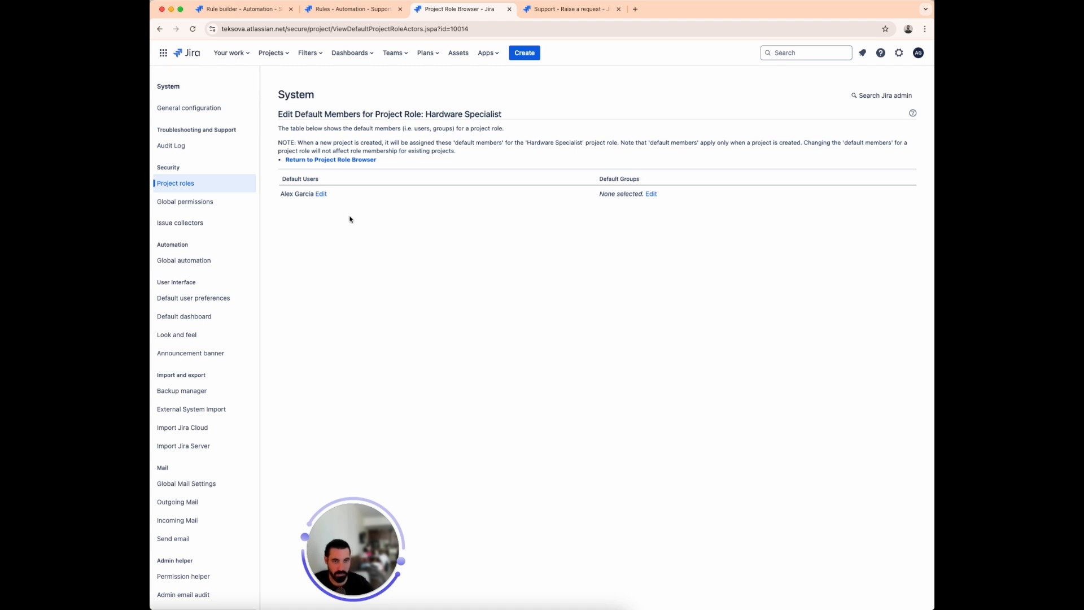
Step: Back in the rule builder, assign the issue to a user in the Hardware Specialist role using the Balanced workload method
left_click(349, 9)
left_click(258, 10)
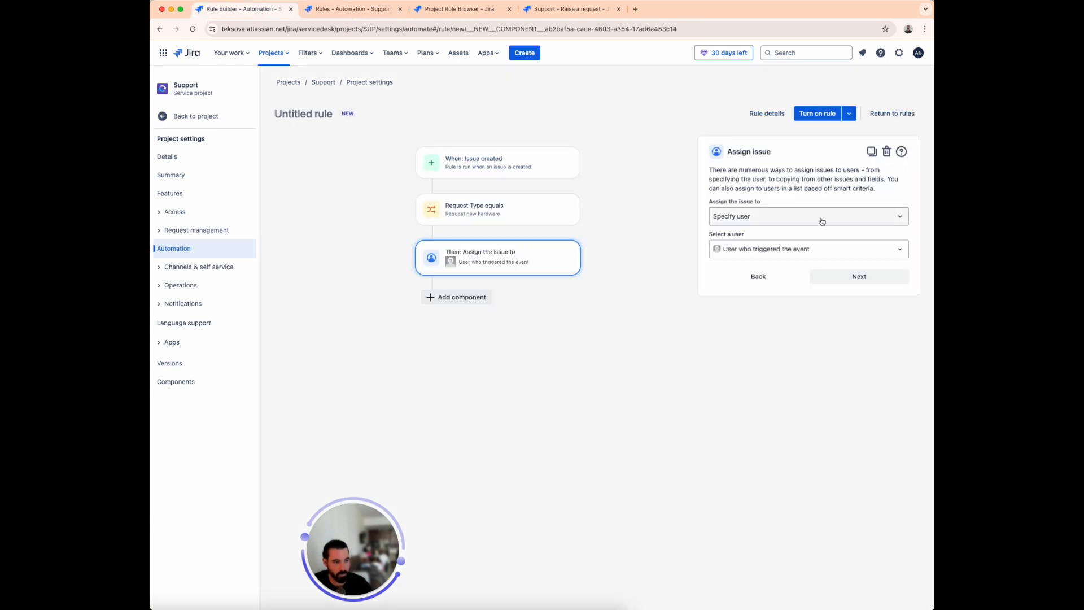
left_click(790, 218)
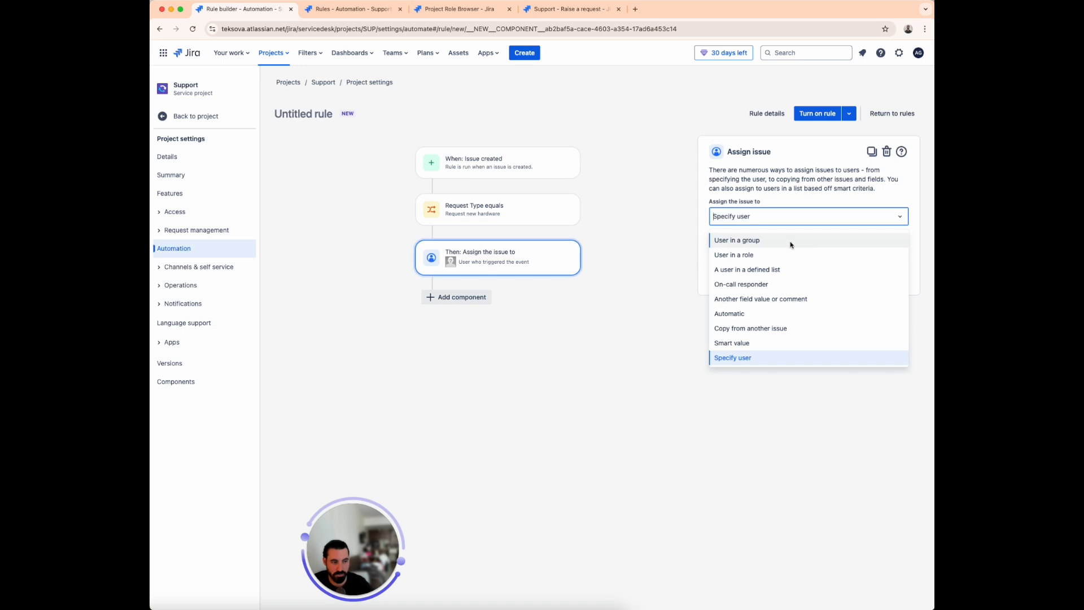
left_click(780, 257)
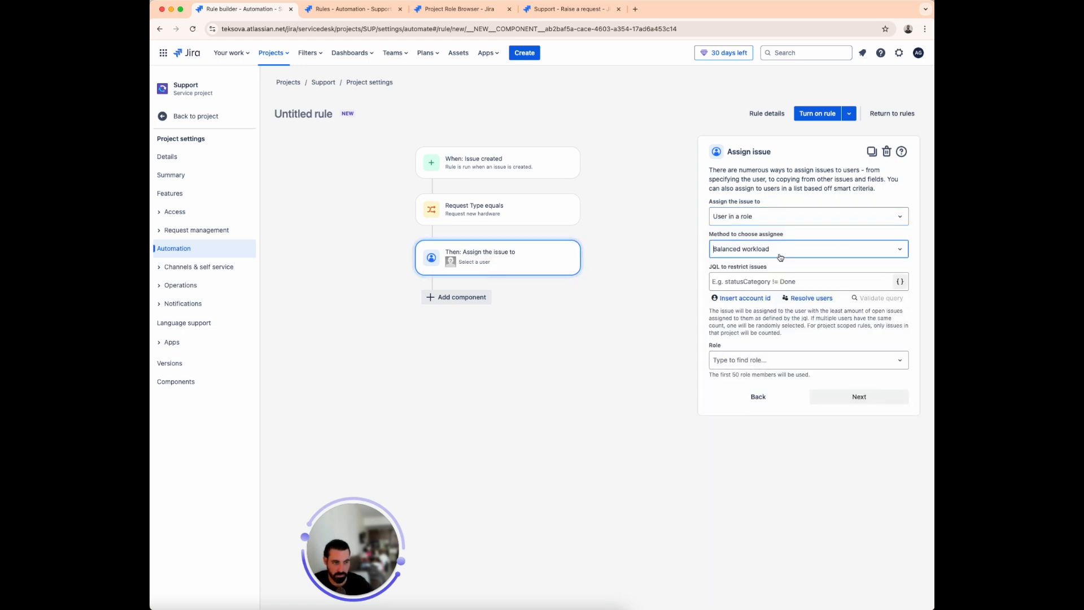
left_click(780, 255)
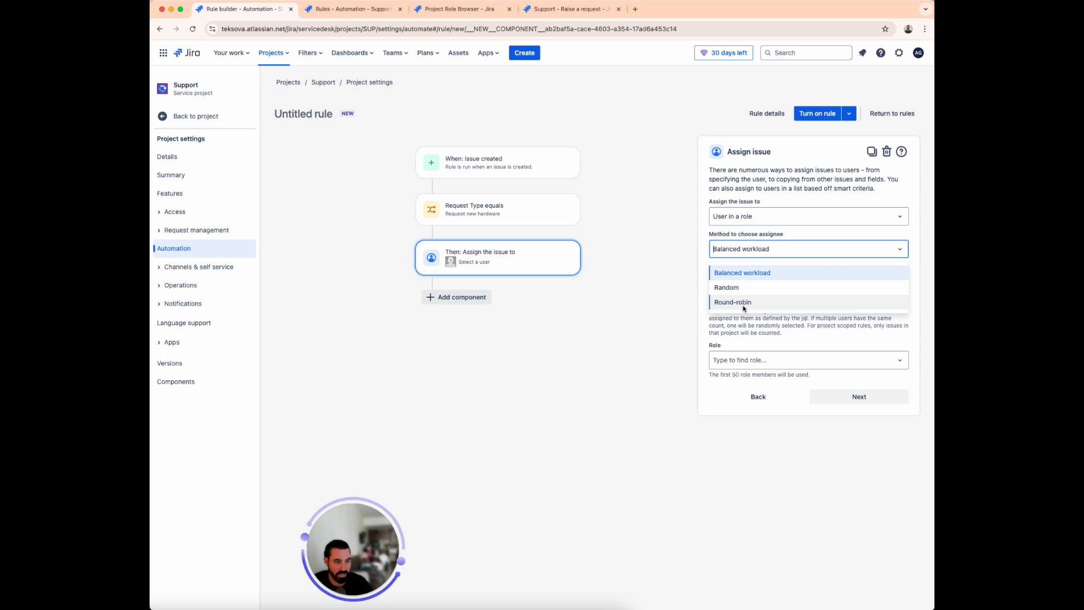
left_click(750, 273)
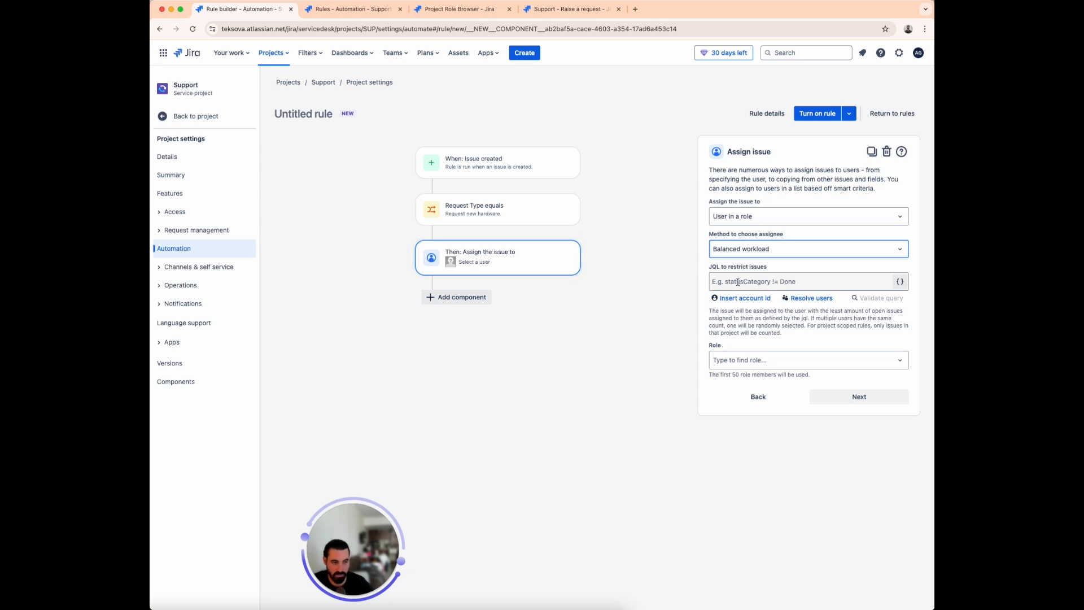
left_click(772, 364)
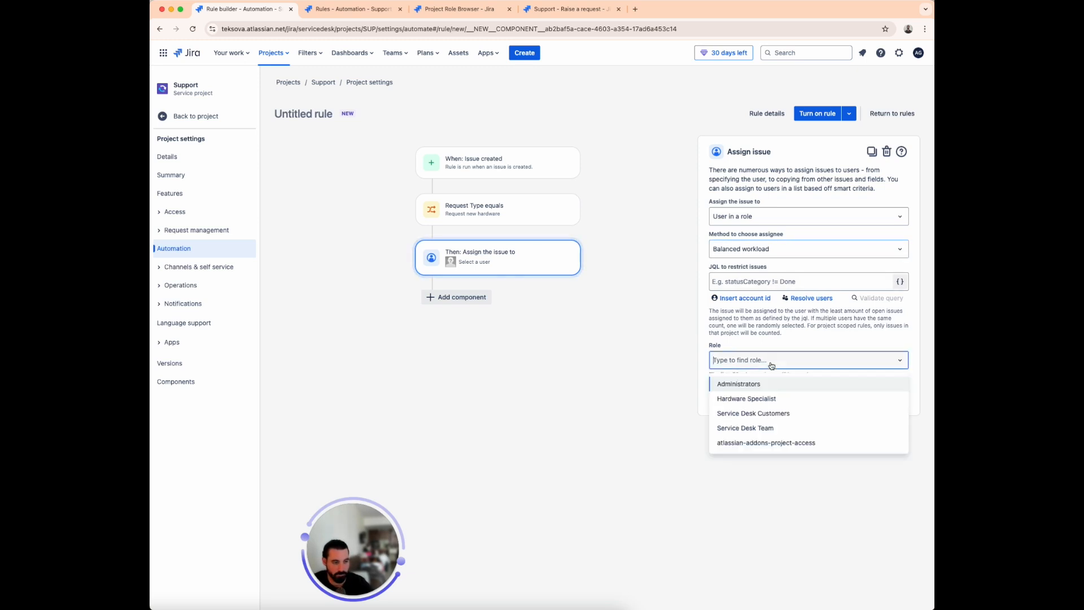
left_click(772, 399)
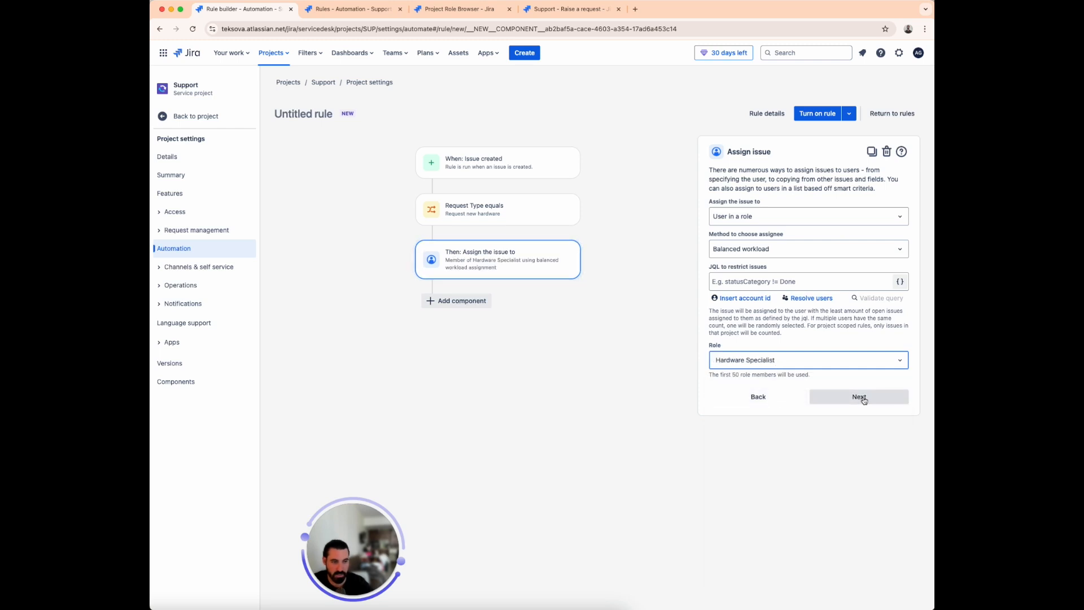
left_click(860, 397)
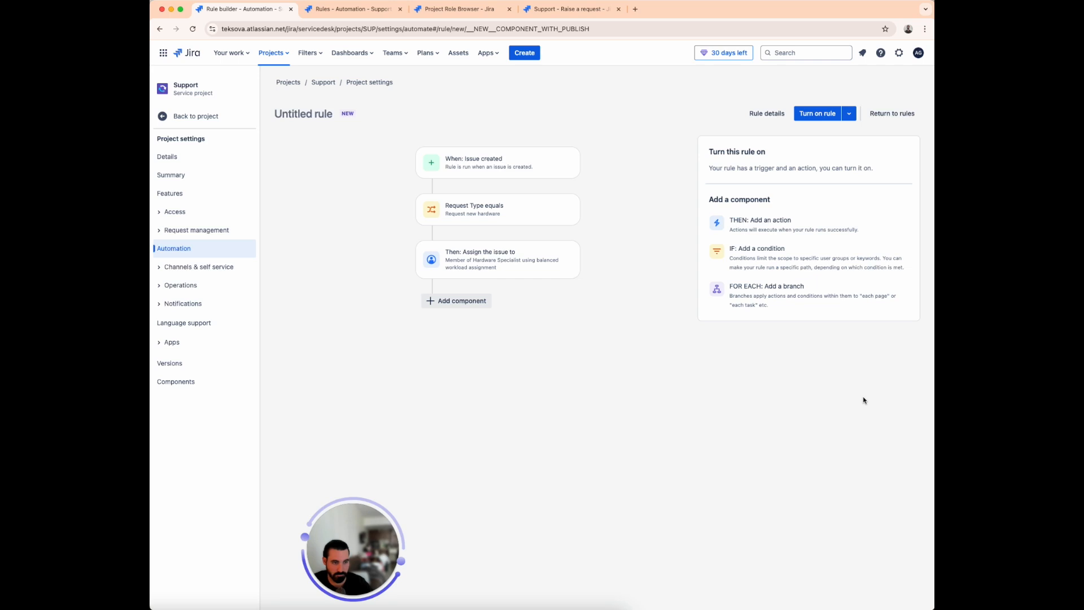
Step: Name the rule "Auto-Assign Tickets to Hardware Specialist", turn it on for editing by all admins, and open its audit log
left_click(814, 115)
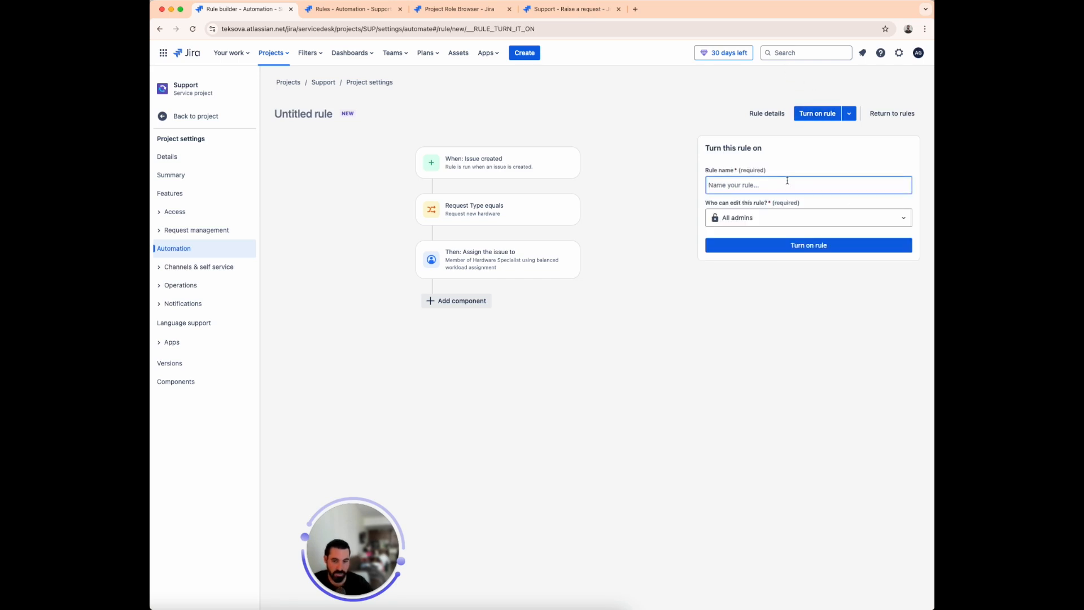
type("Auto-Assign Tickets to Hardware Specialist")
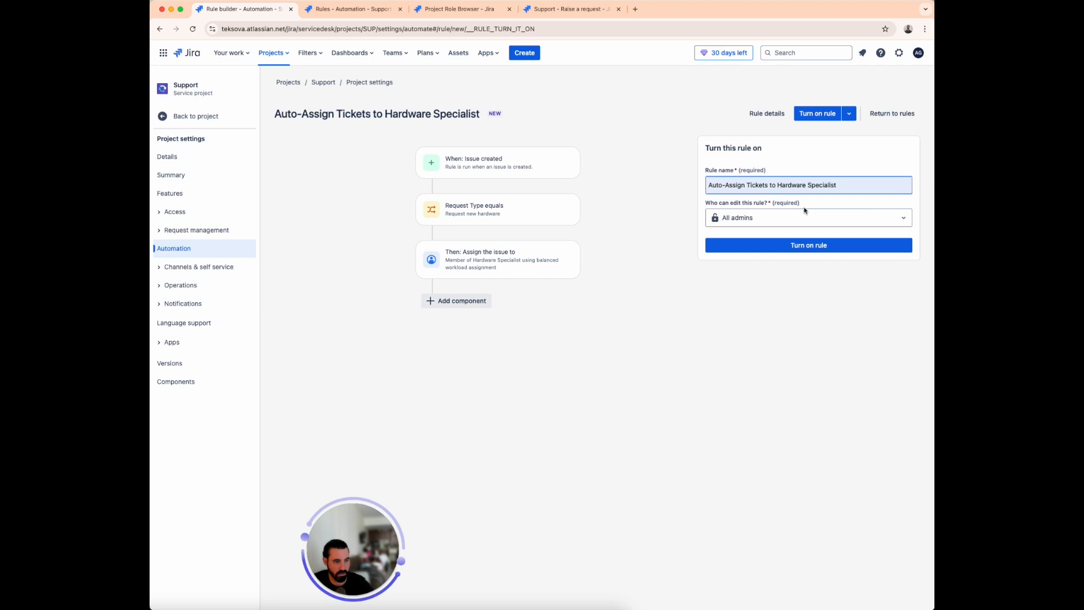
left_click(813, 246)
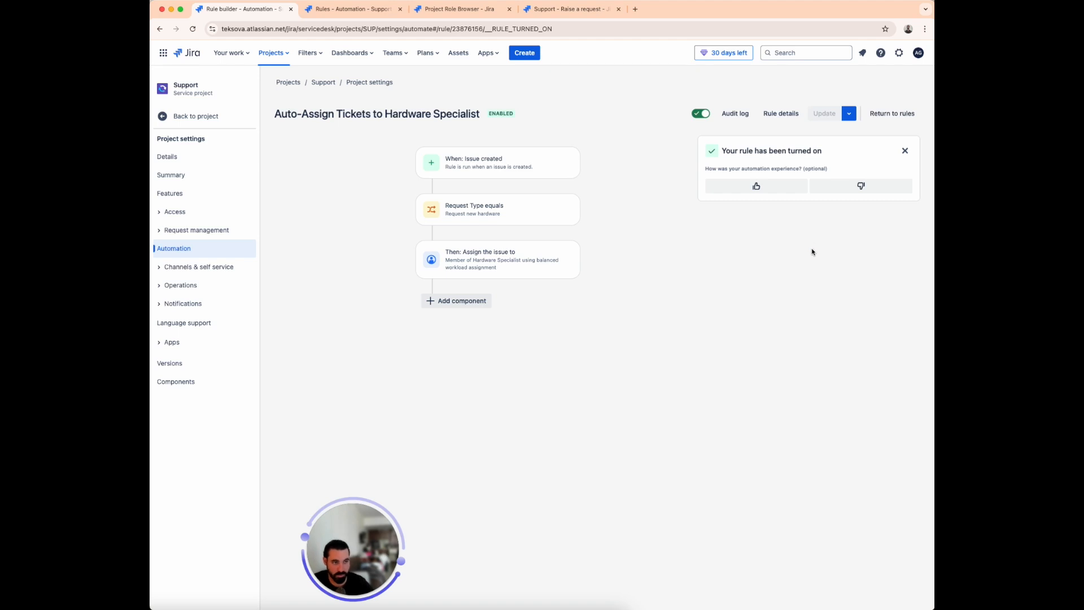
left_click(743, 120)
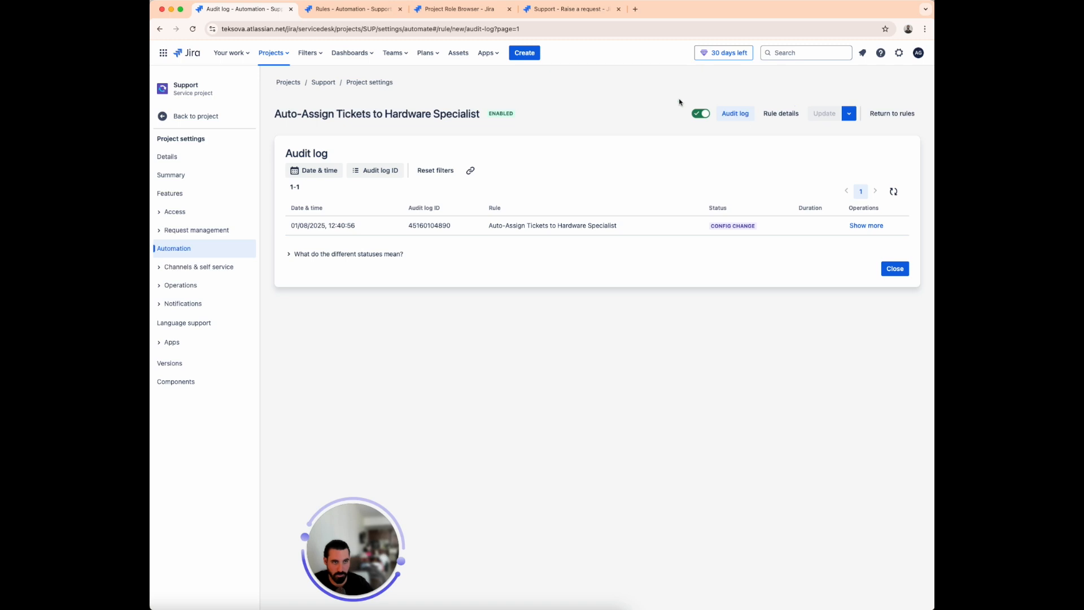
Step: In the support portal, start a Request new hardware request with the summary "I need a new laptop"
left_click(588, 12)
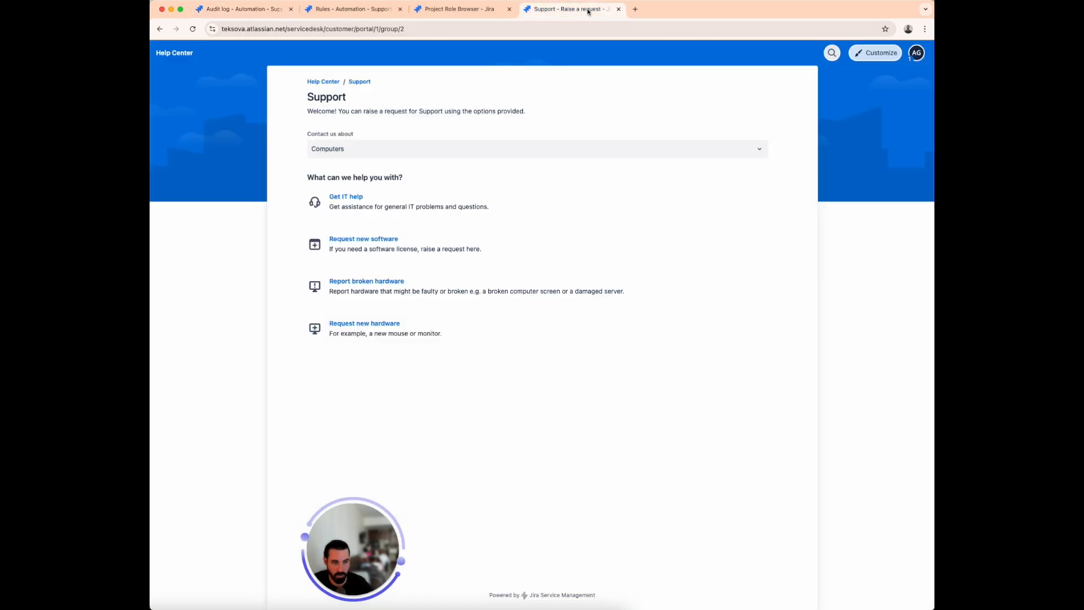
left_click(397, 330)
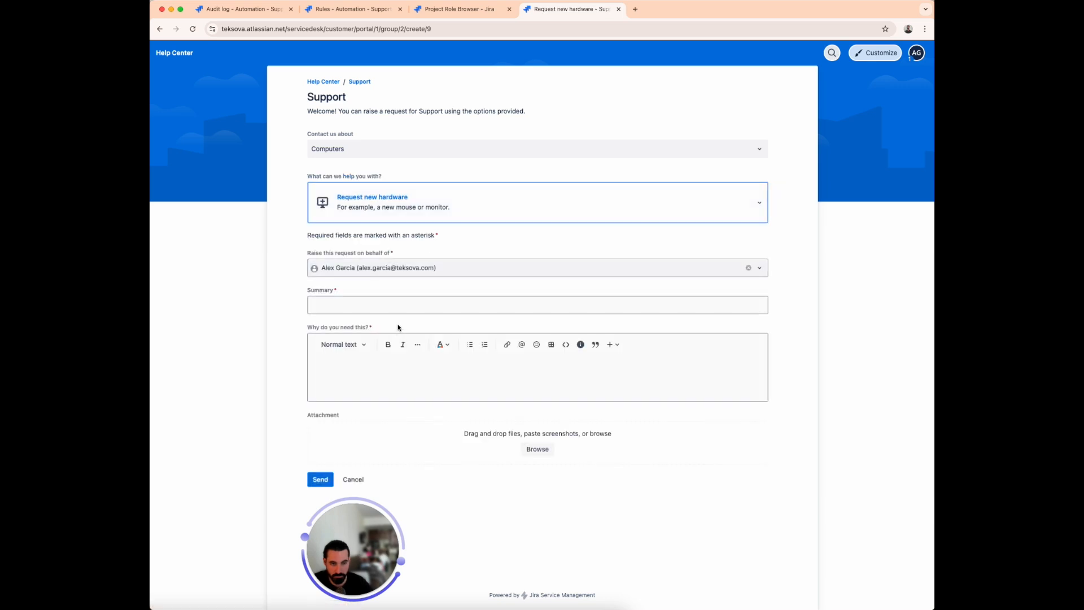
left_click(397, 301)
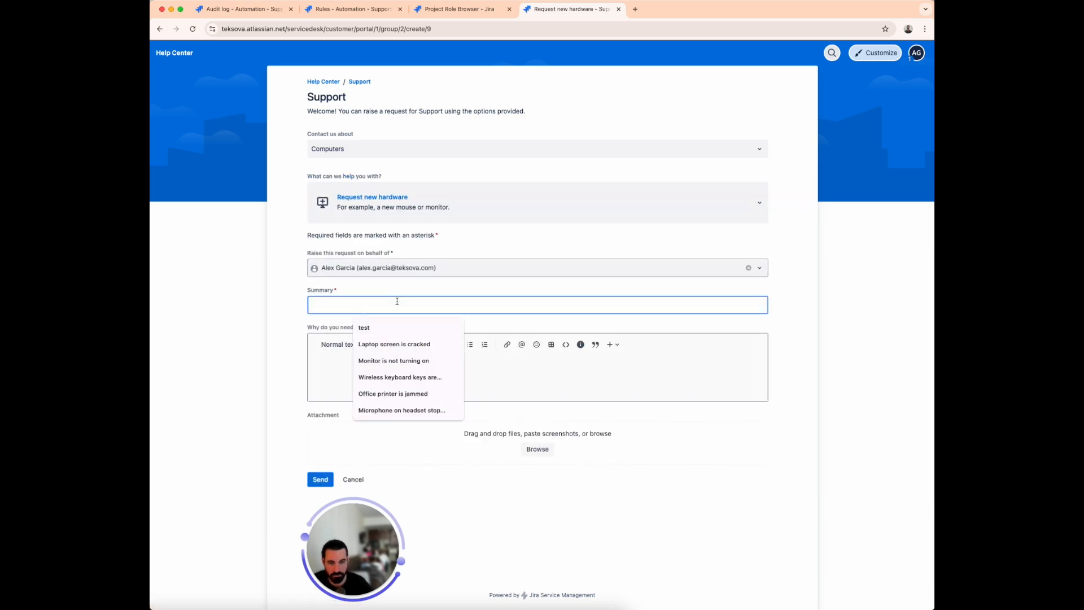
type("M")
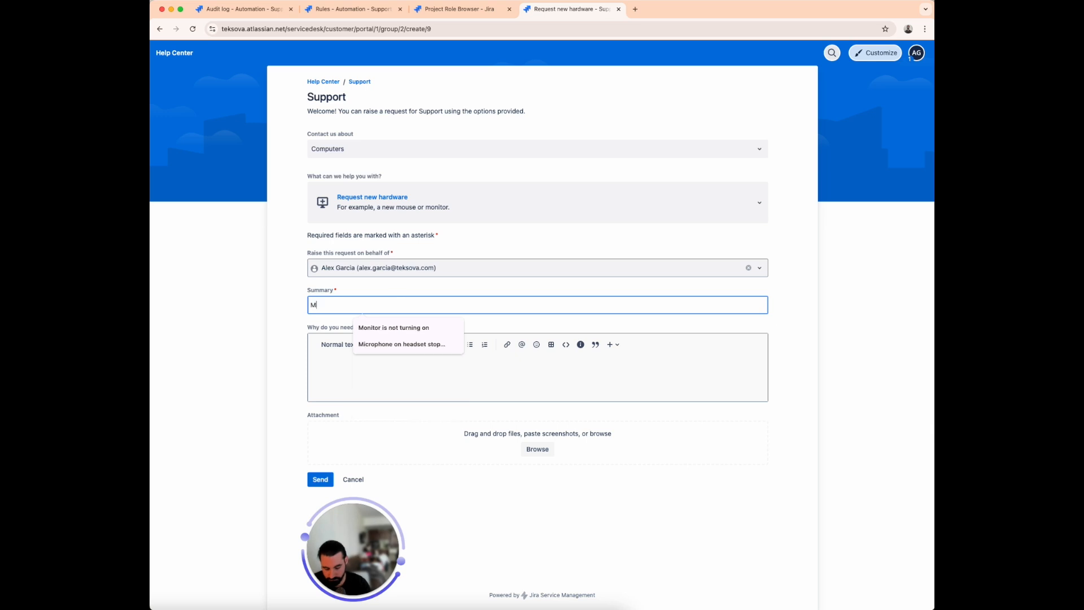
key("BackSpace")
type("I need a new laptop")
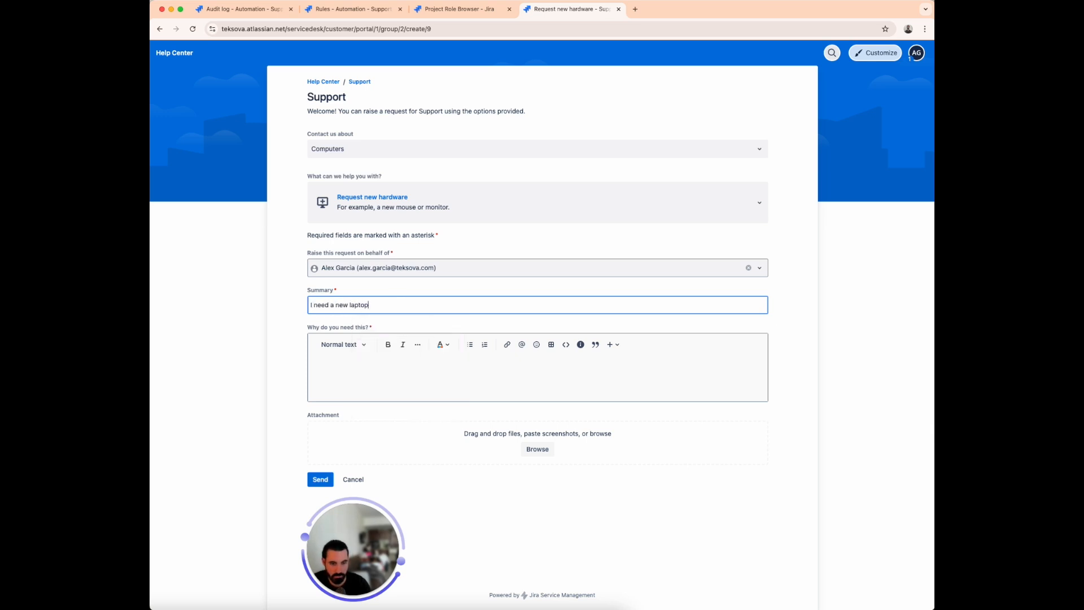
Step: Give the reason "Im a new employee and I need to start working ASAP" and send the request
key("Tab")
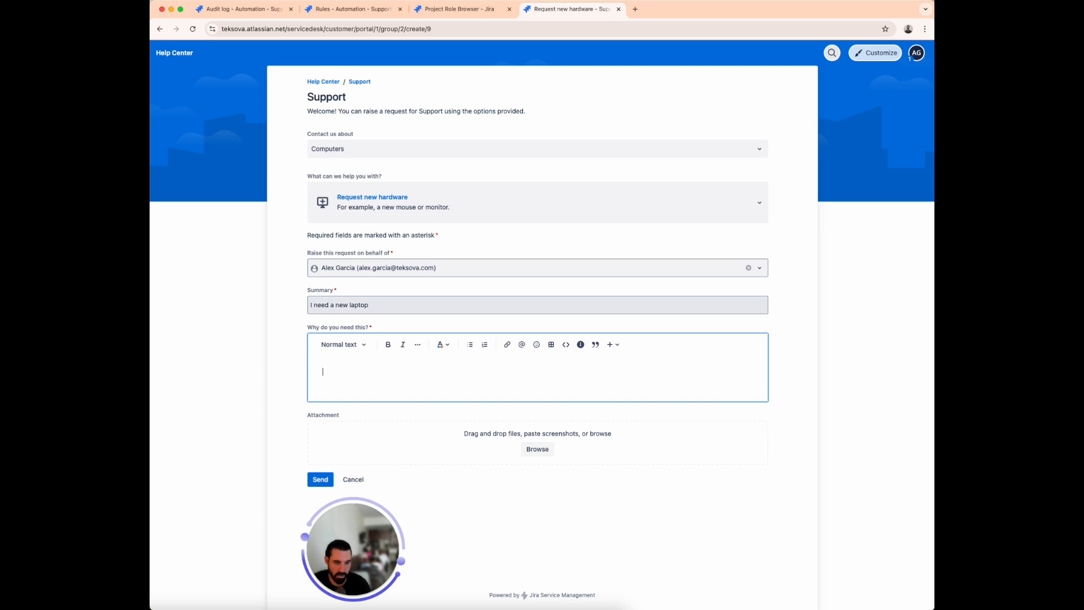
type("Im a new em")
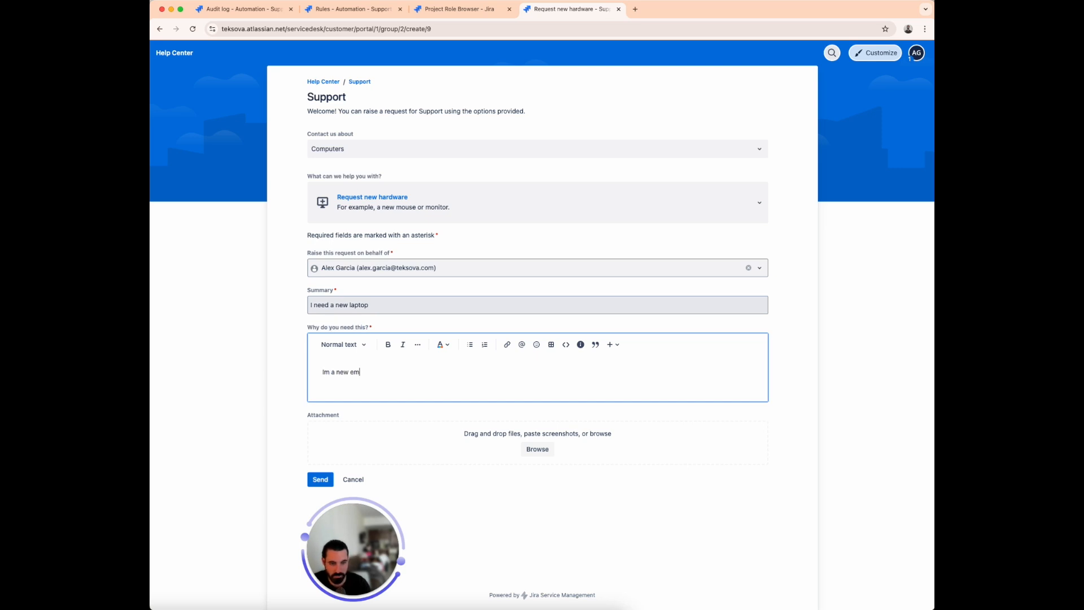
type("ployee and I need to staer")
type(" working ASAP")
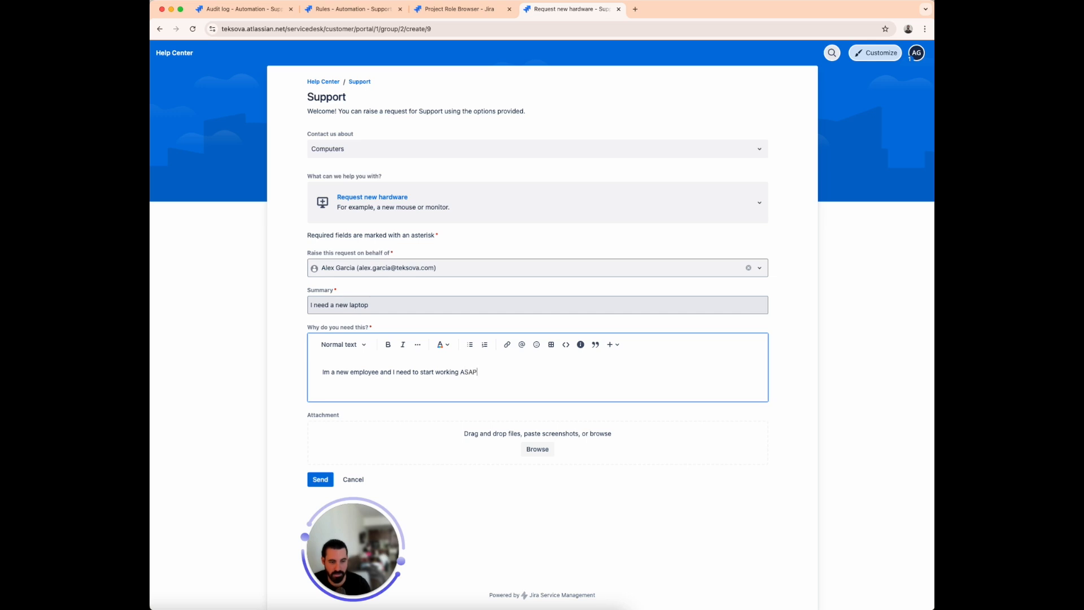
left_click(320, 479)
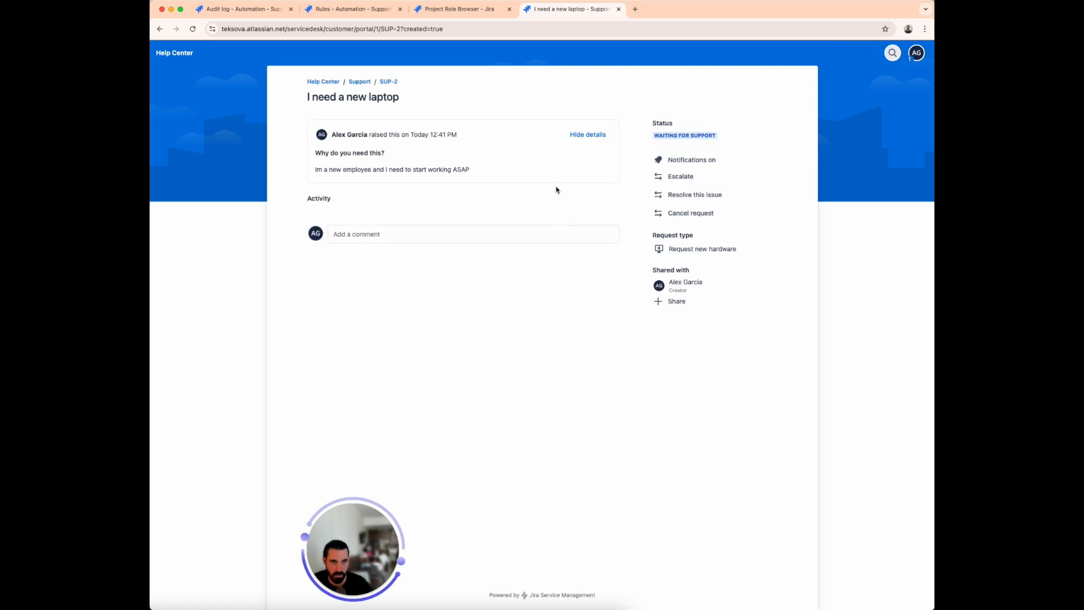
Step: Refresh the rule's audit log and examine the latest run's status, action details and the issue it processed
left_click(376, 9)
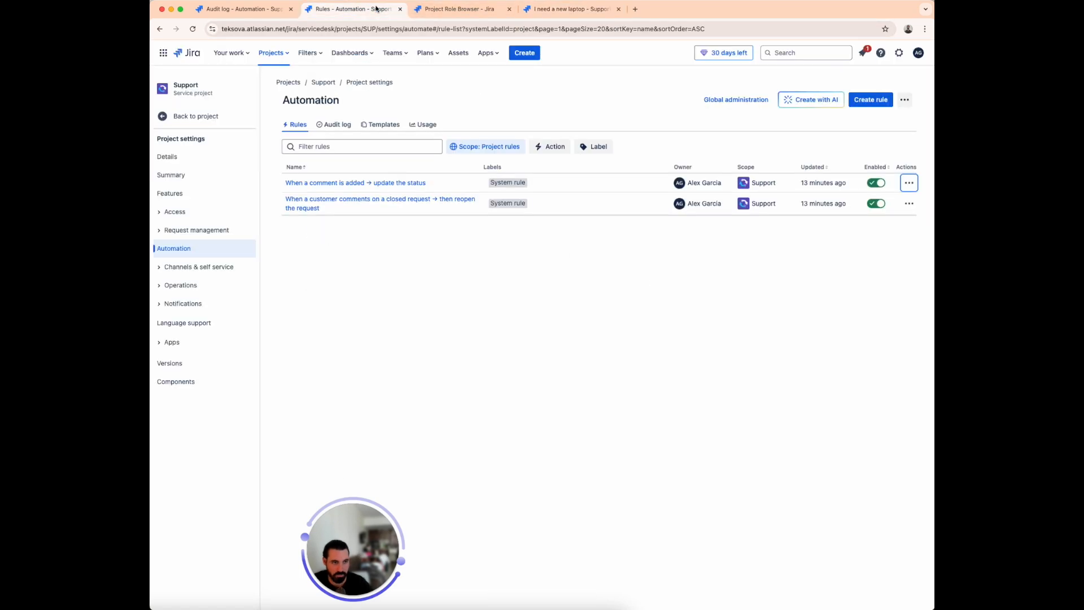
left_click(242, 8)
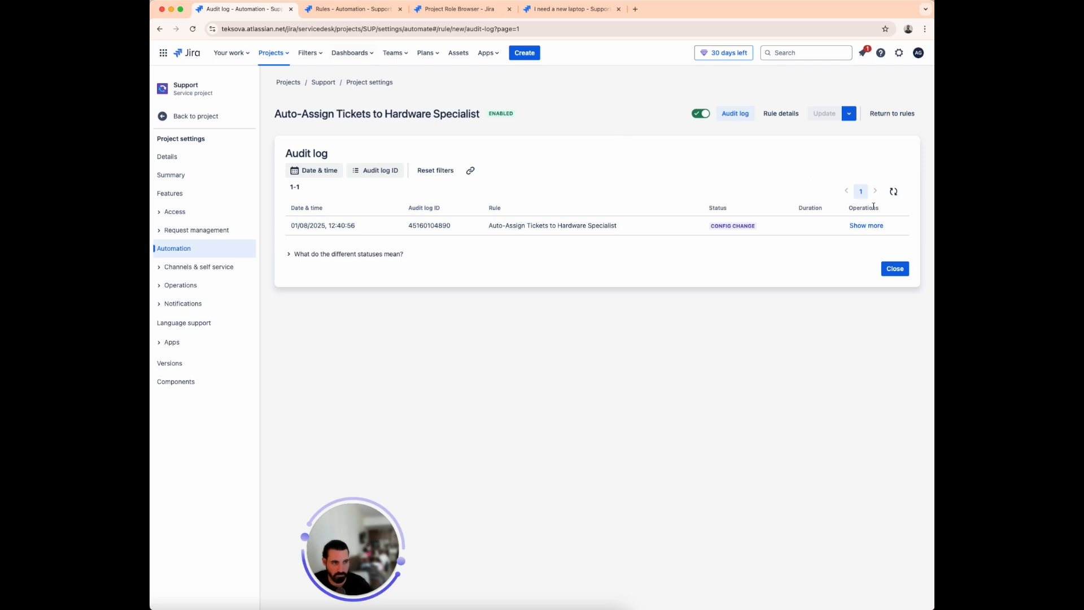
left_click(893, 191)
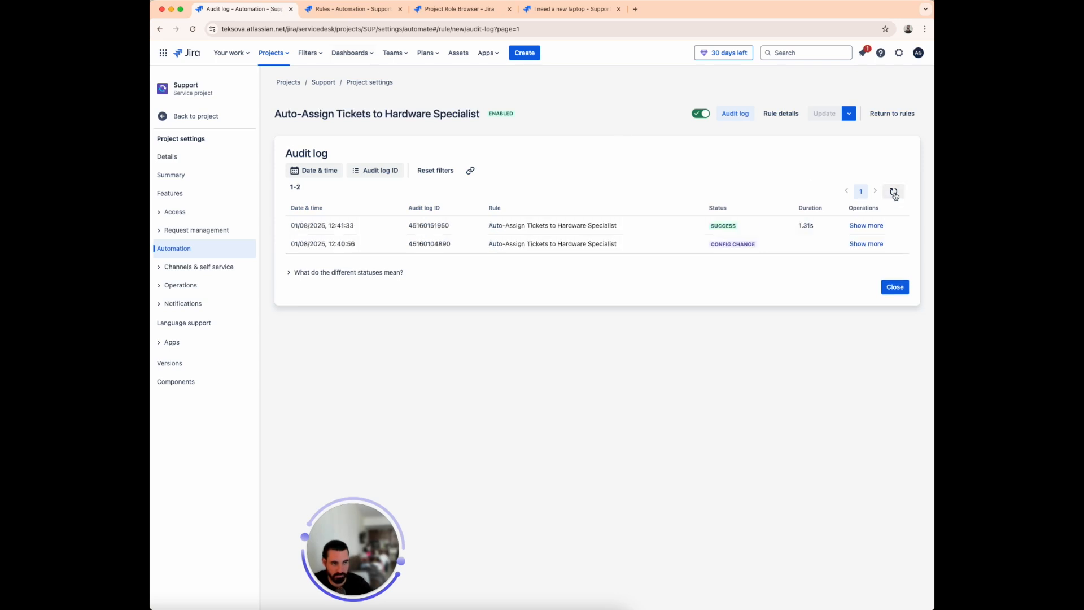
left_click_drag(748, 226, 709, 226)
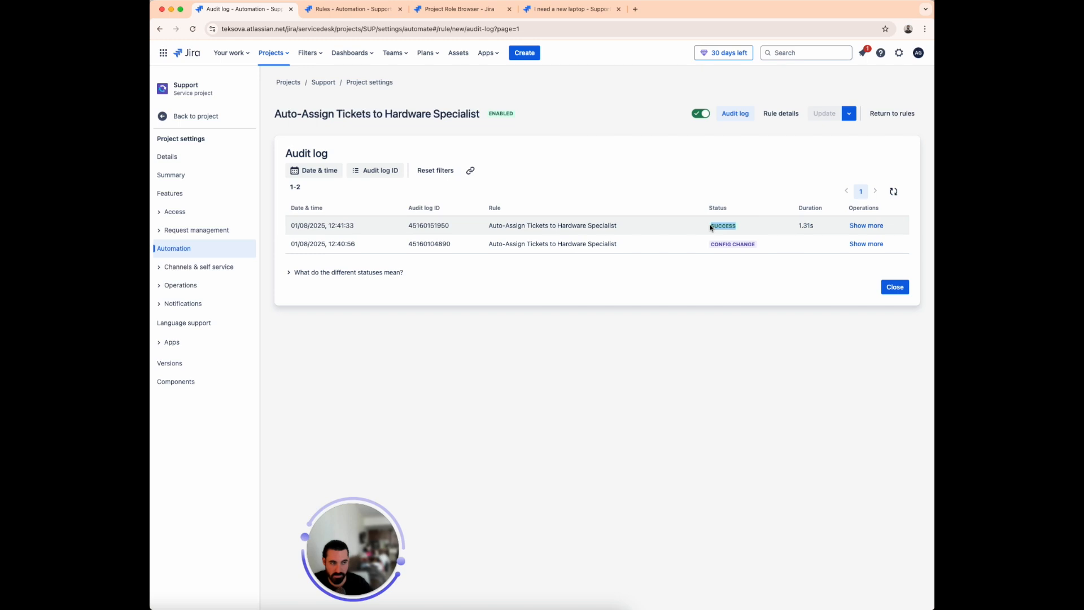
left_click(875, 226)
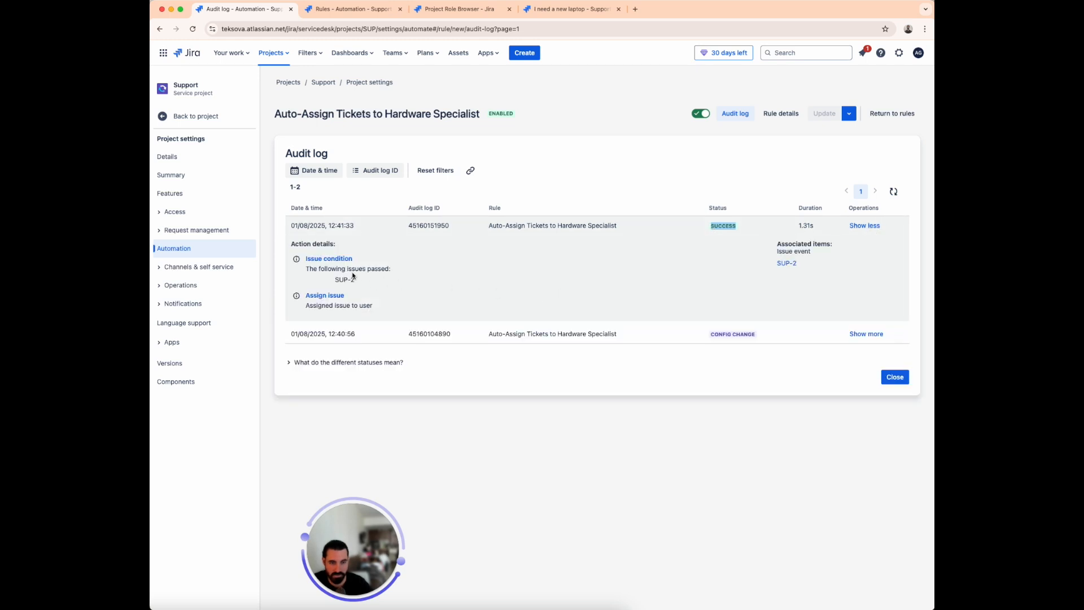
left_click_drag(335, 280, 358, 284)
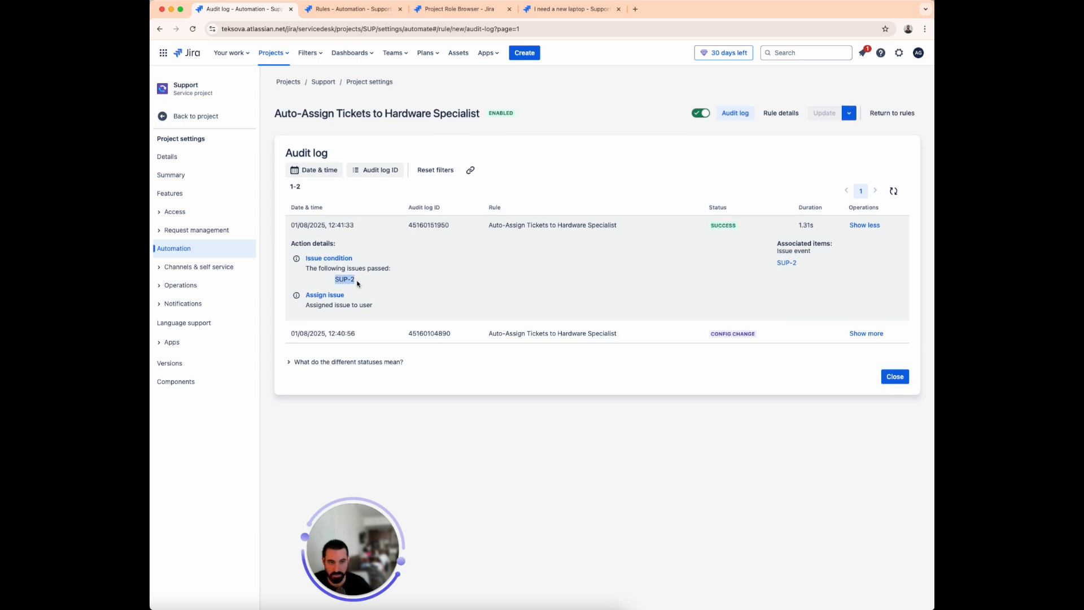
Step: Check the new laptop request's assignee in the project's All open queue against the Hardware Specialist role's default members
left_click(281, 57)
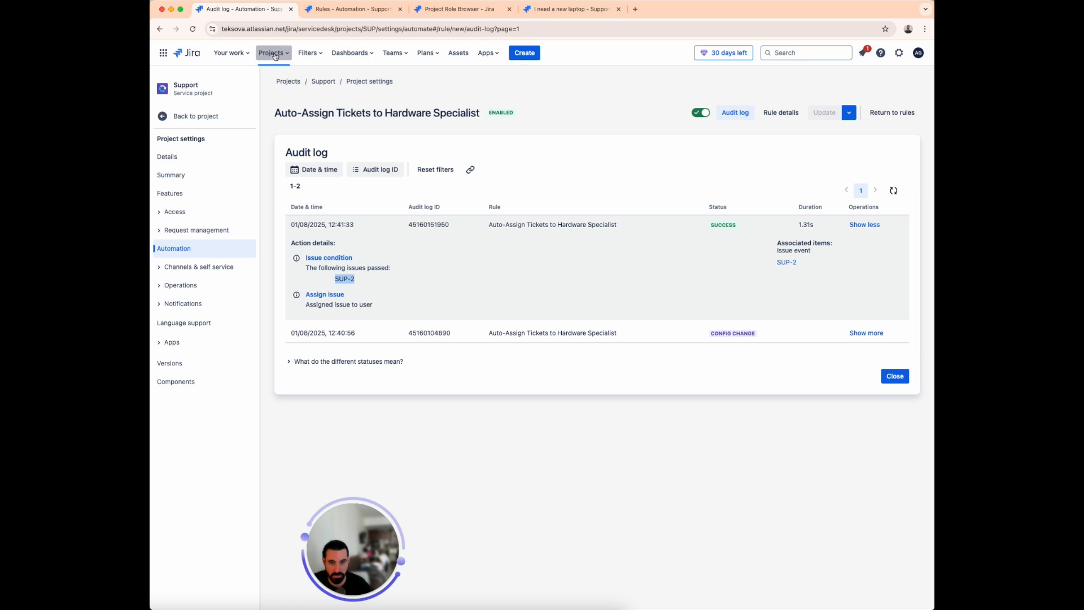
left_click(178, 118)
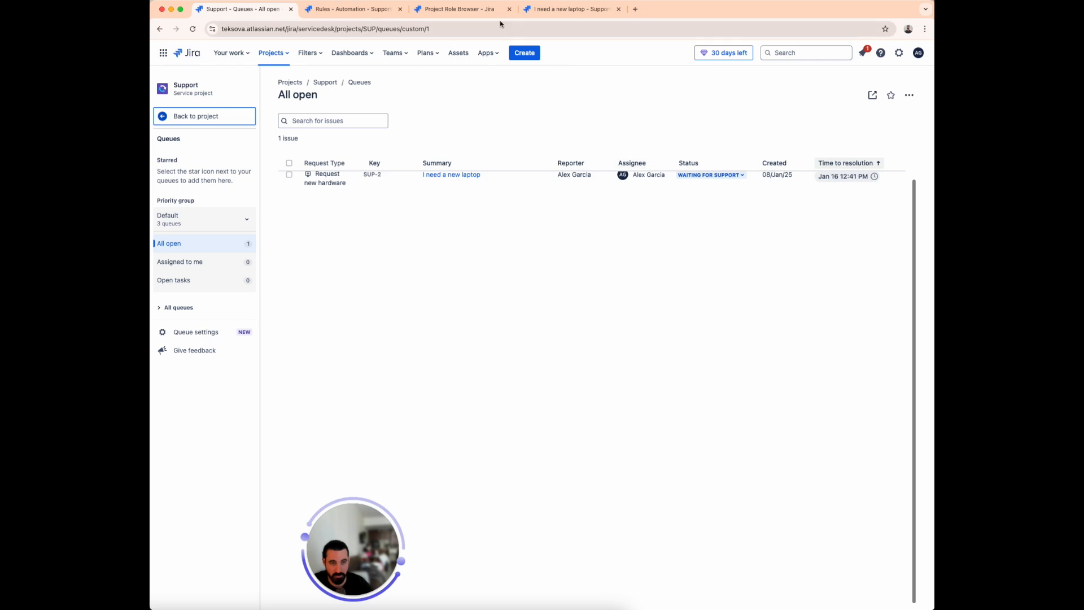
left_click(477, 11)
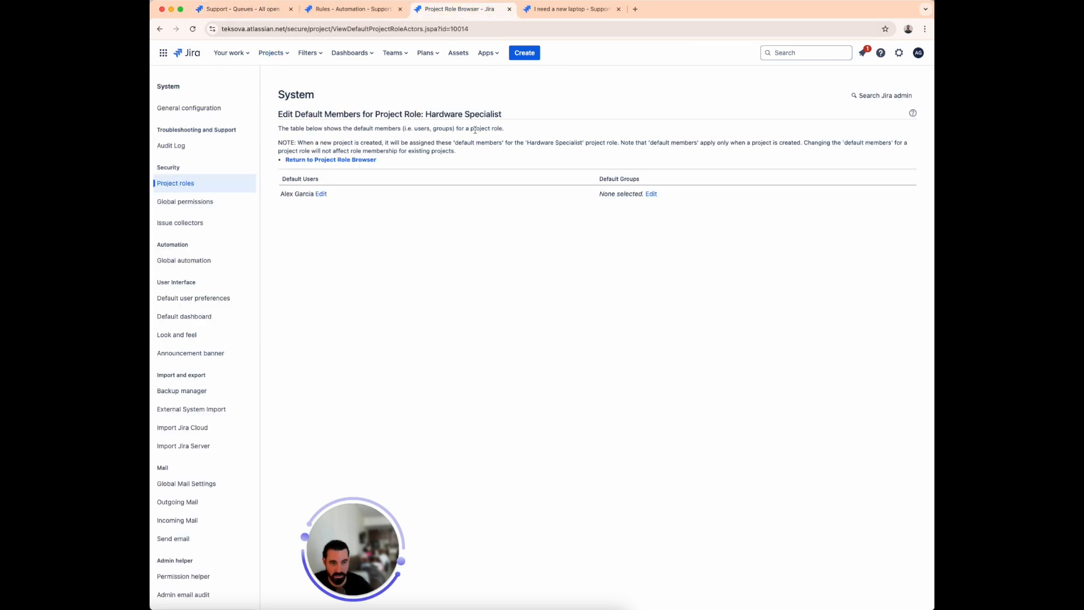